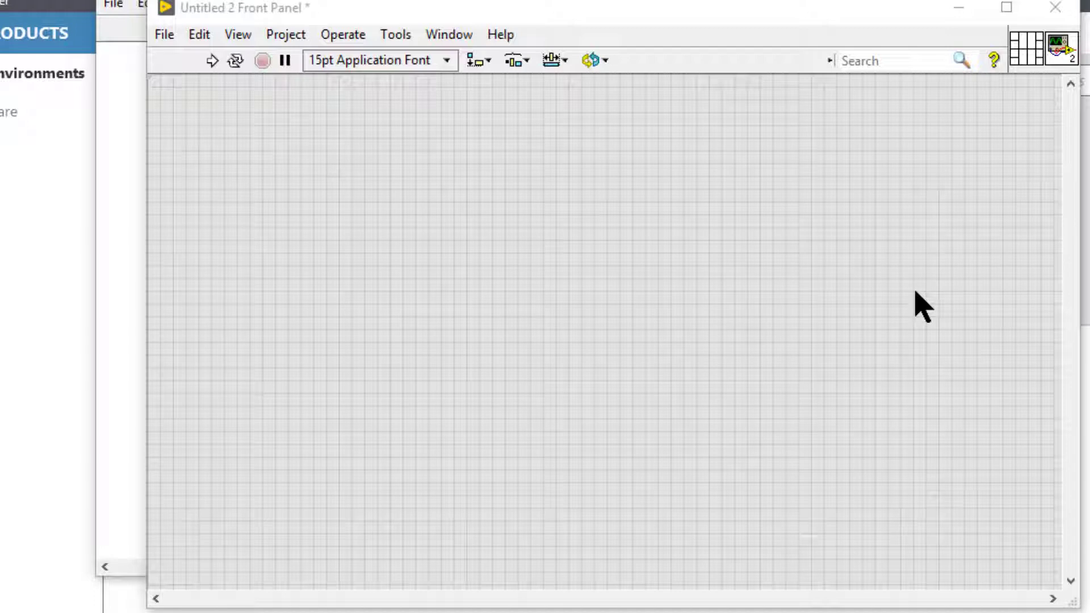
# Step: Place a Numeric control on the blank front panel
pyautogui.rightClick(303, 153)
pyautogui.moveTo(348, 244)
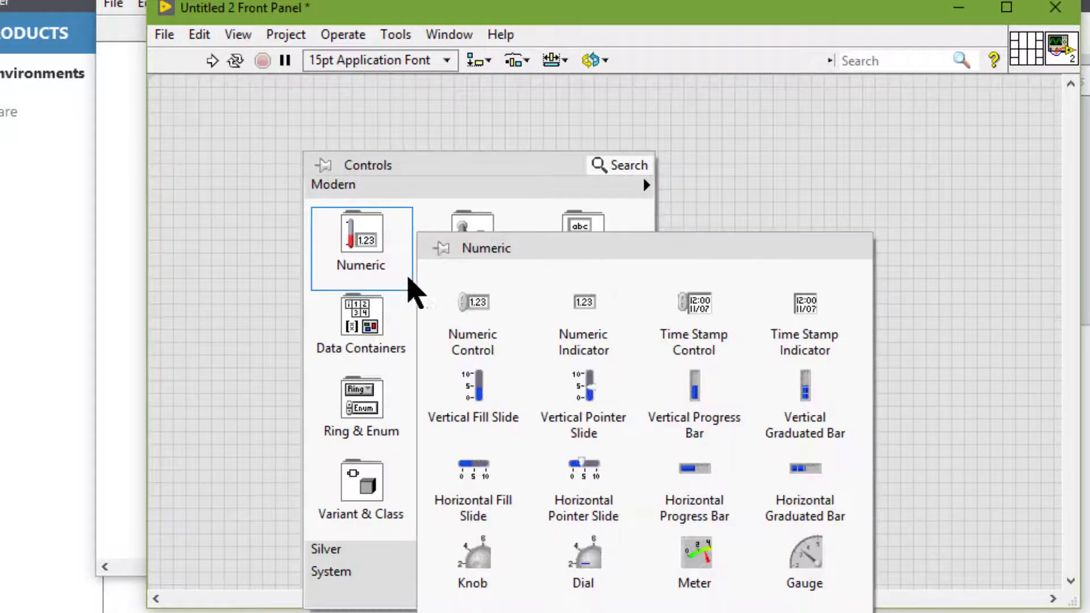
pyautogui.click(446, 312)
pyautogui.click(401, 223)
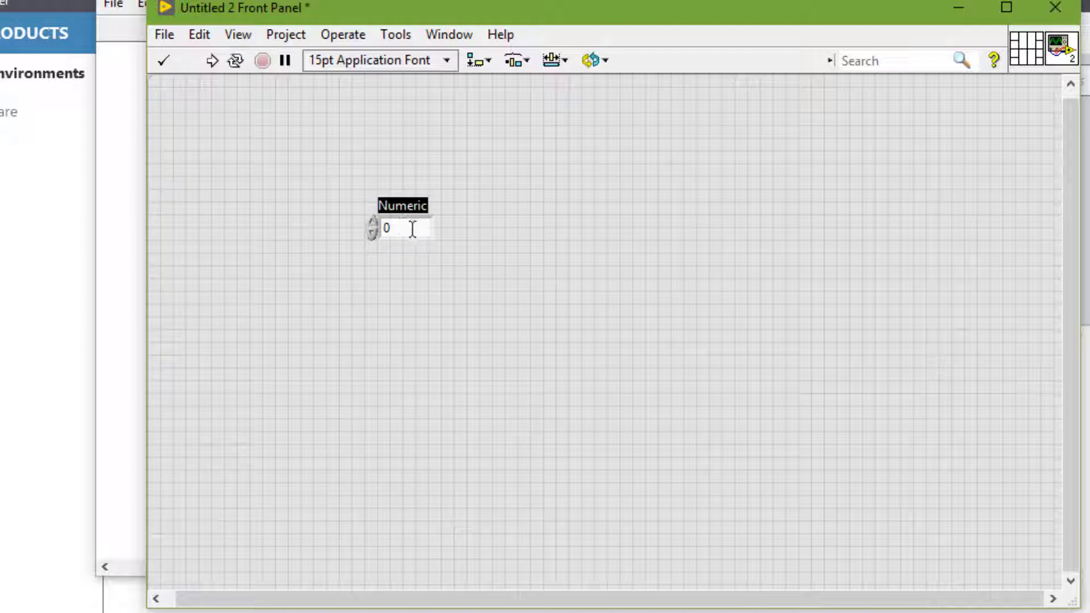
# Step: Open the Numeric control's Advanced > Key Navigation properties
pyautogui.rightClick(413, 229)
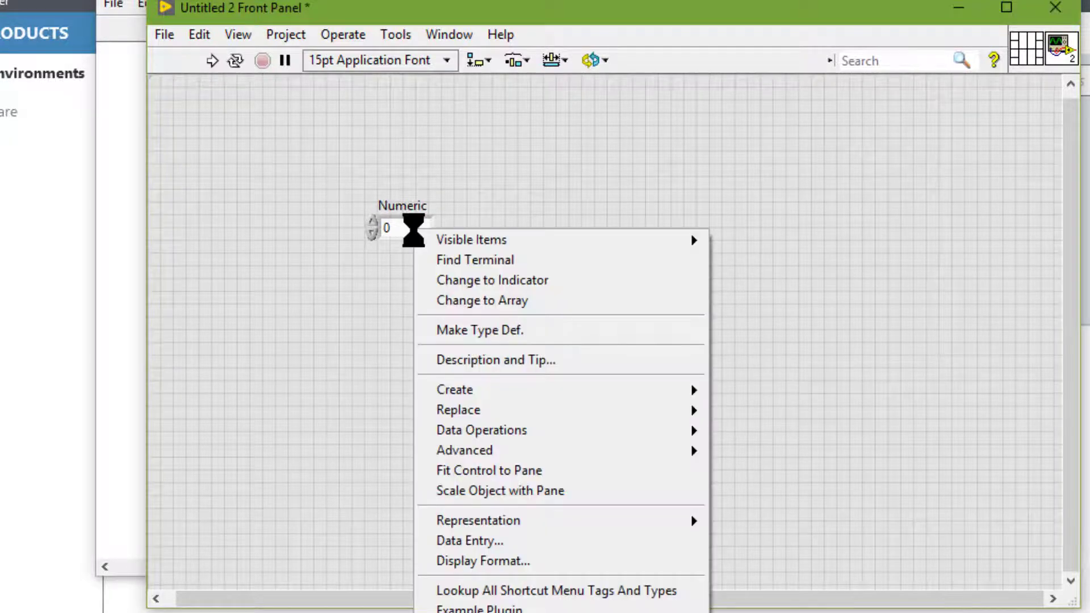
pyautogui.moveTo(480, 449)
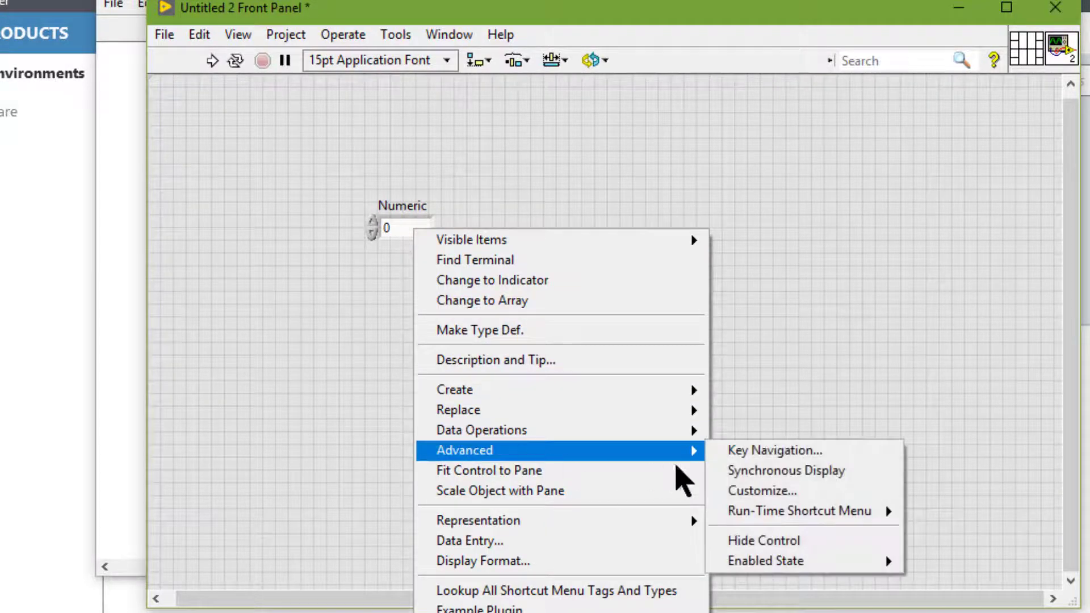
pyautogui.click(735, 457)
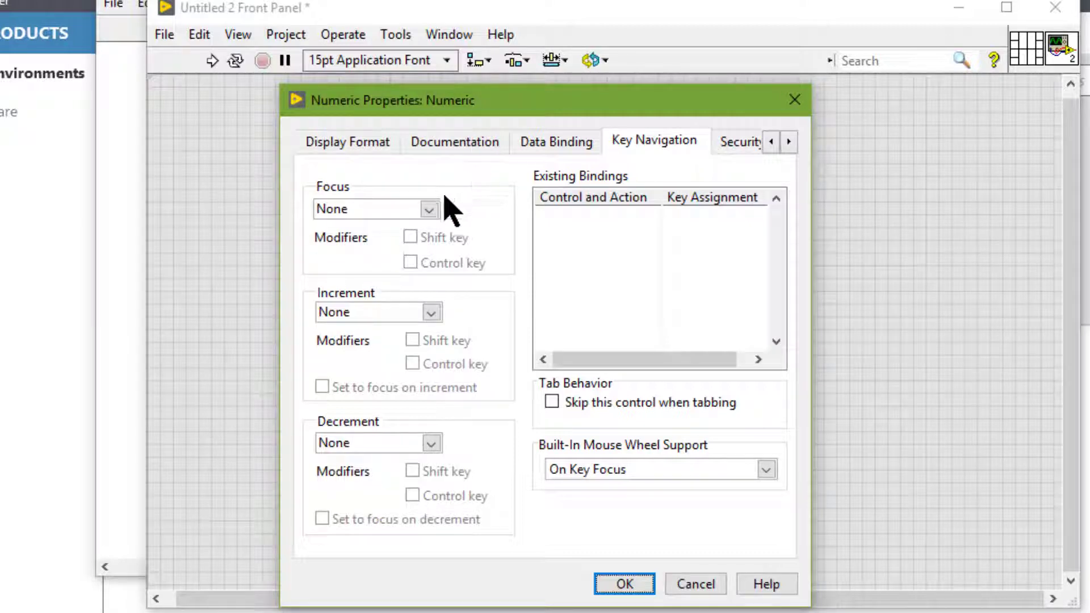
# Step: Bind Ctrl+Shift+F3 as the Numeric control's focus key and apply it
pyautogui.click(429, 209)
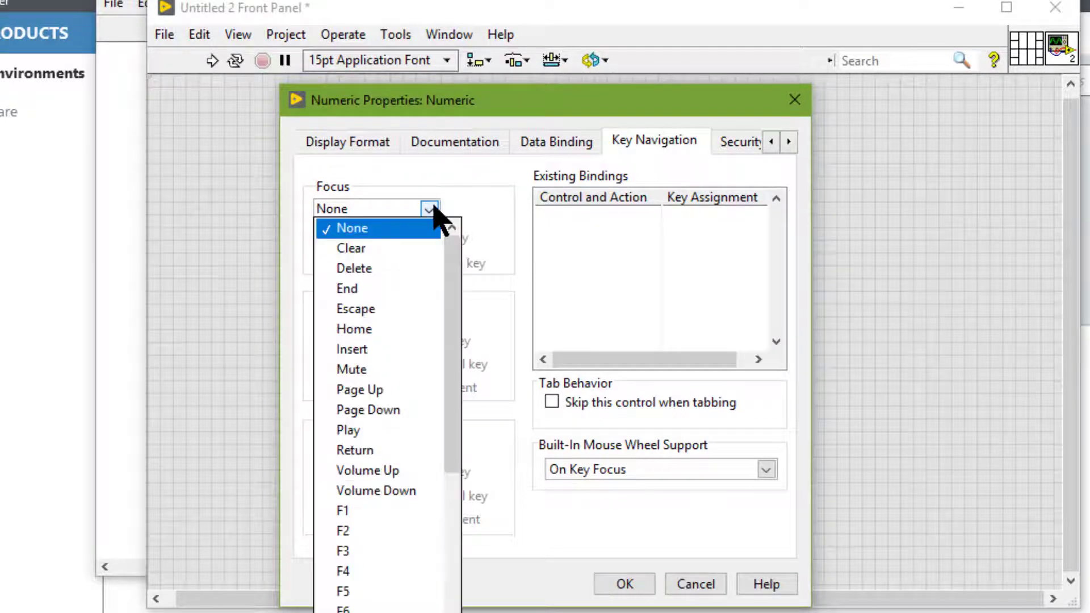
pyautogui.click(384, 552)
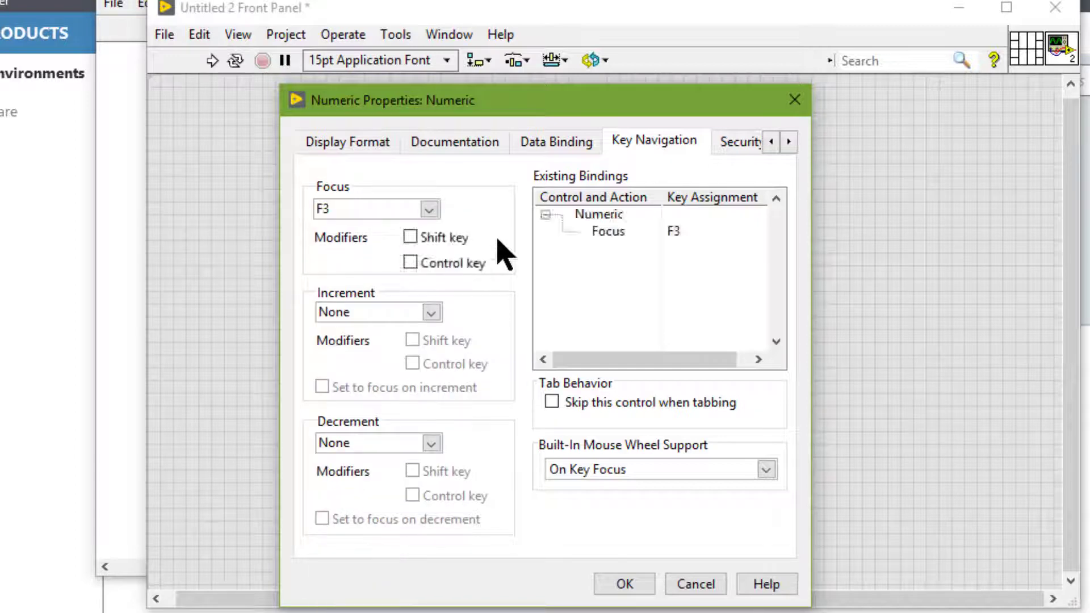
pyautogui.click(450, 239)
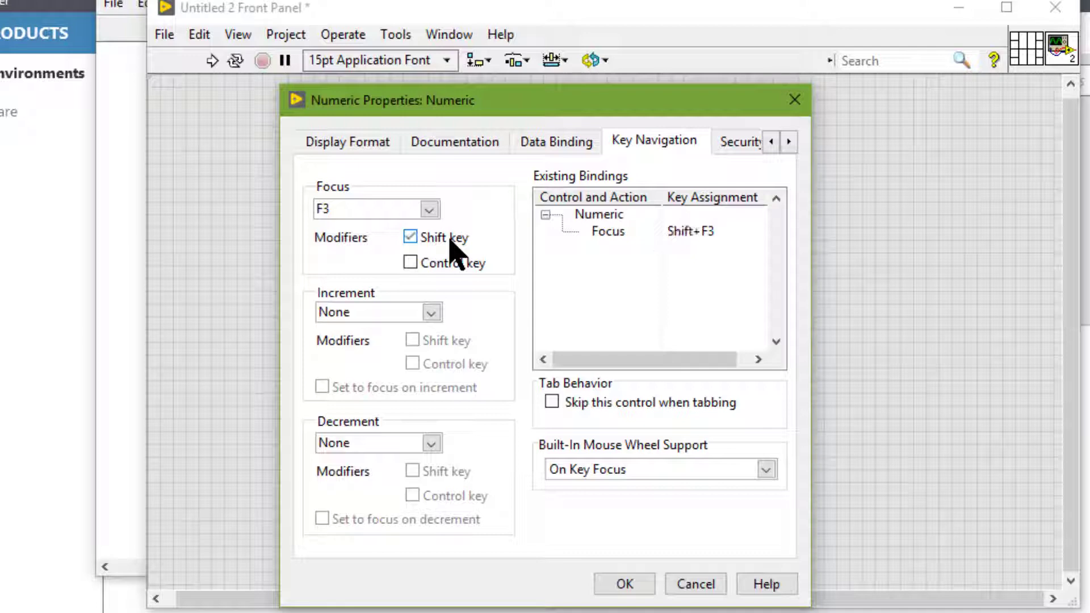
pyautogui.click(447, 264)
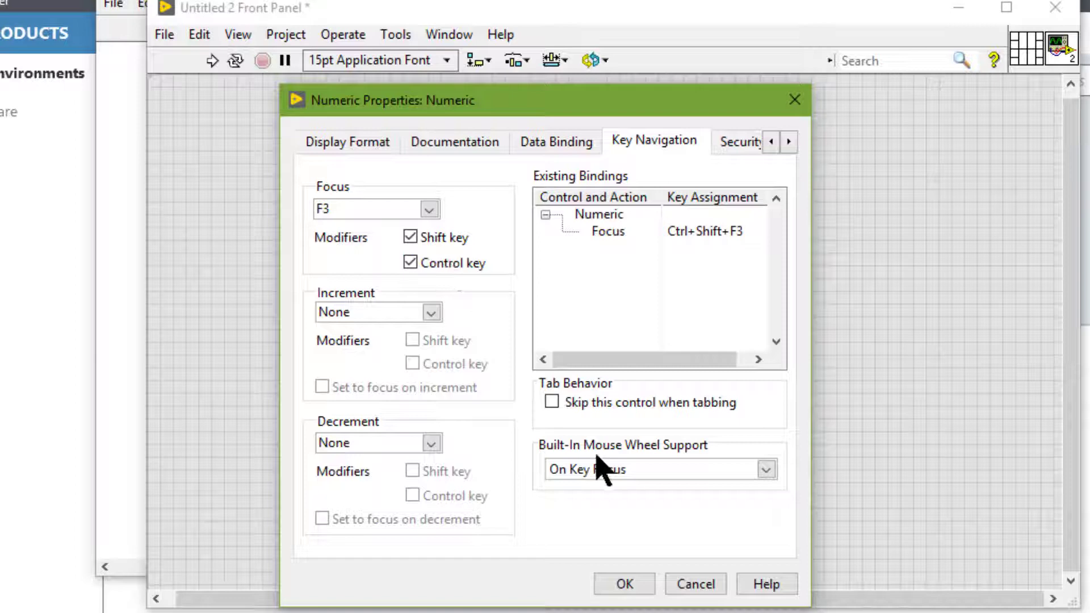
pyautogui.click(628, 584)
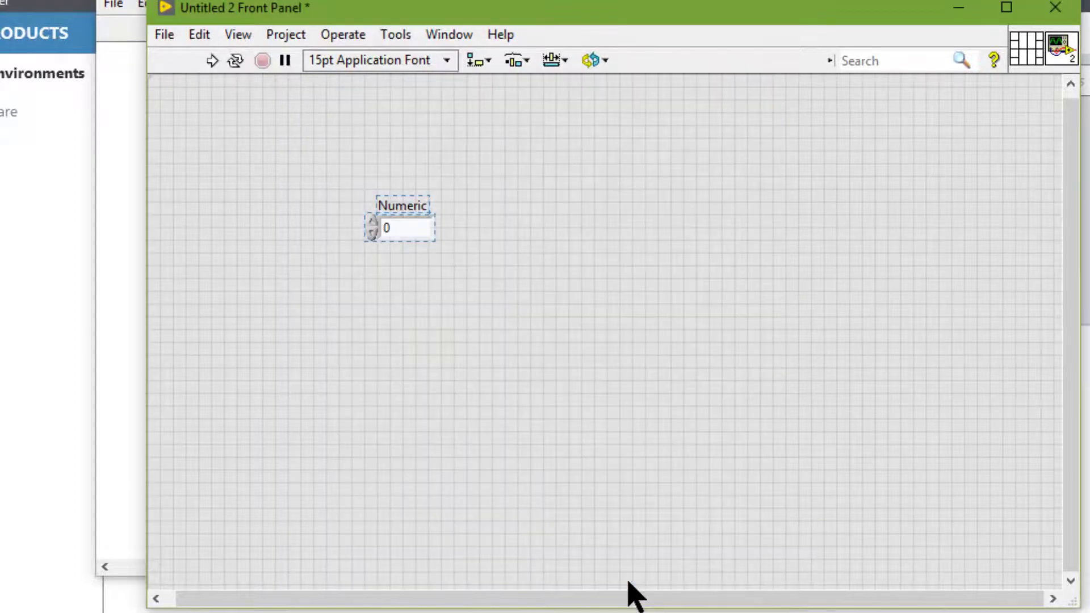
# Step: Place an OK Button below the Numeric control
pyautogui.rightClick(384, 296)
pyautogui.moveTo(566, 378)
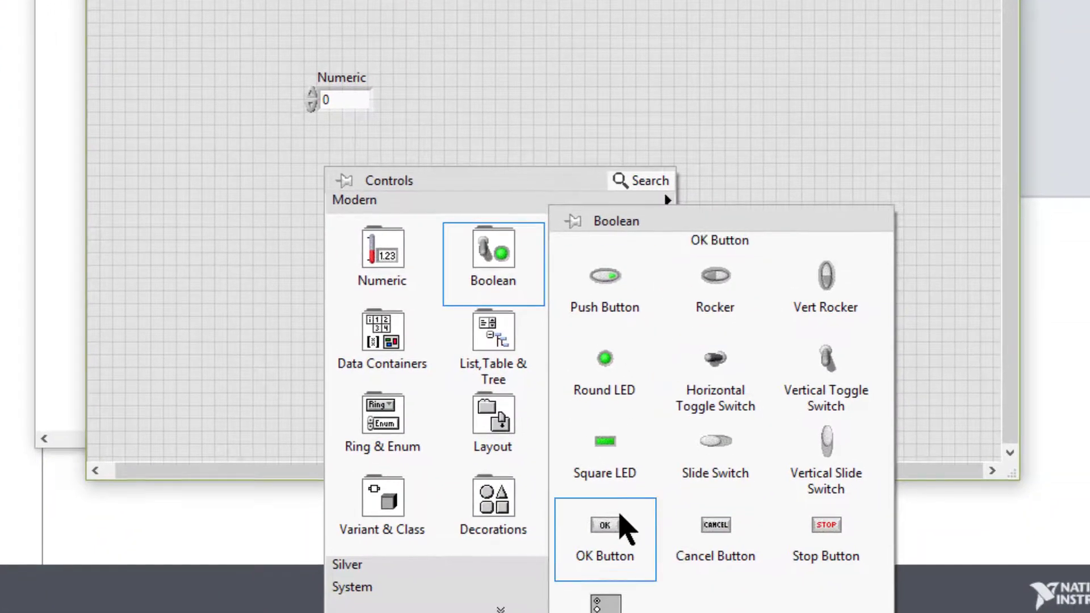
pyautogui.click(621, 519)
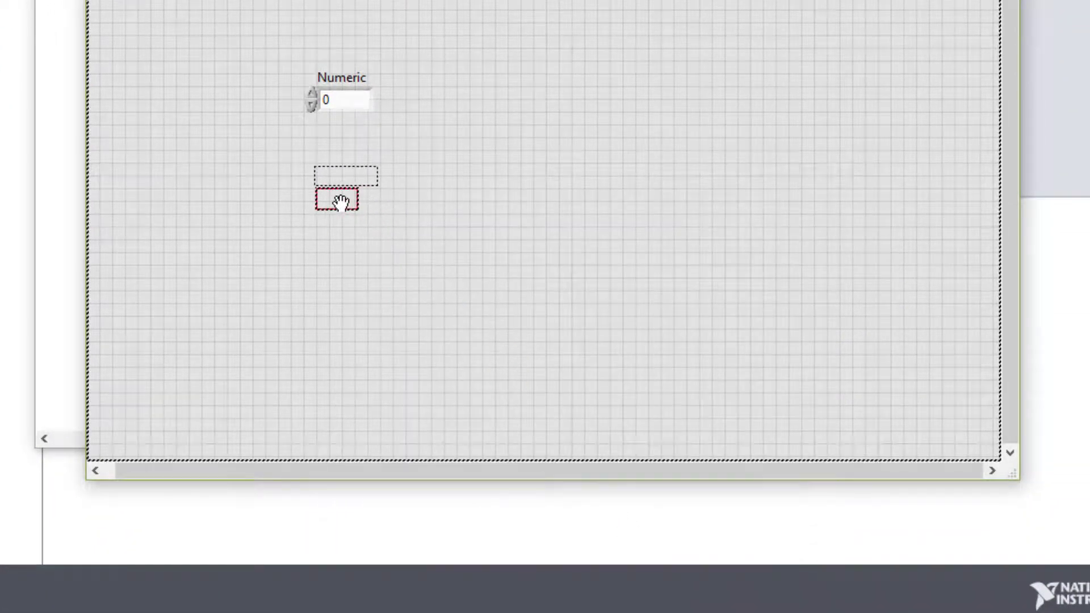
pyautogui.click(340, 202)
# Step: Give the OK Button a Ctrl+Shift+F2 focus key in Key Navigation and apply it
pyautogui.rightClick(340, 203)
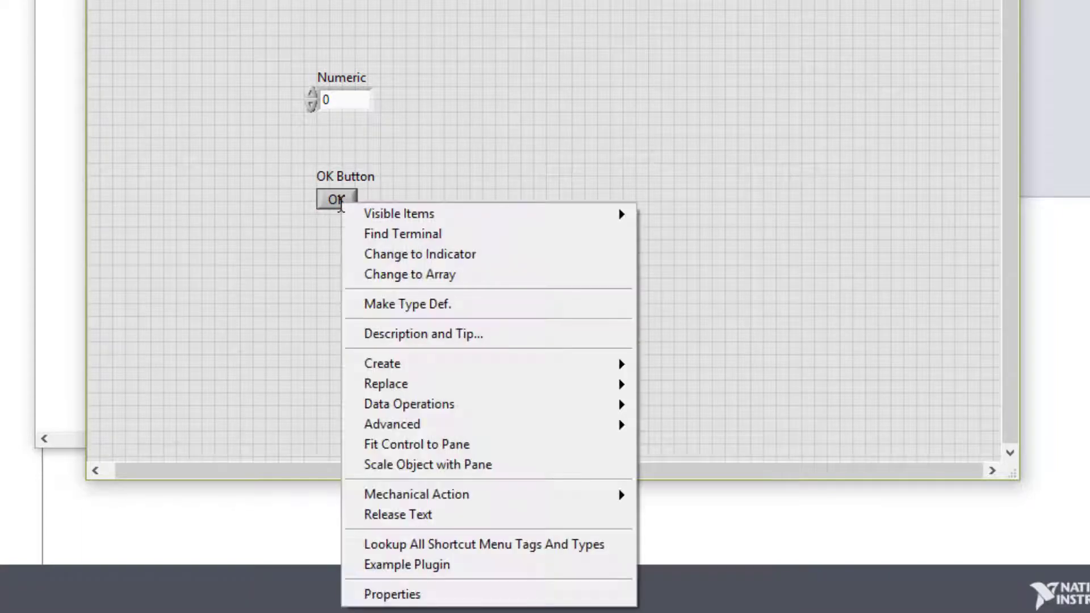
pyautogui.moveTo(415, 428)
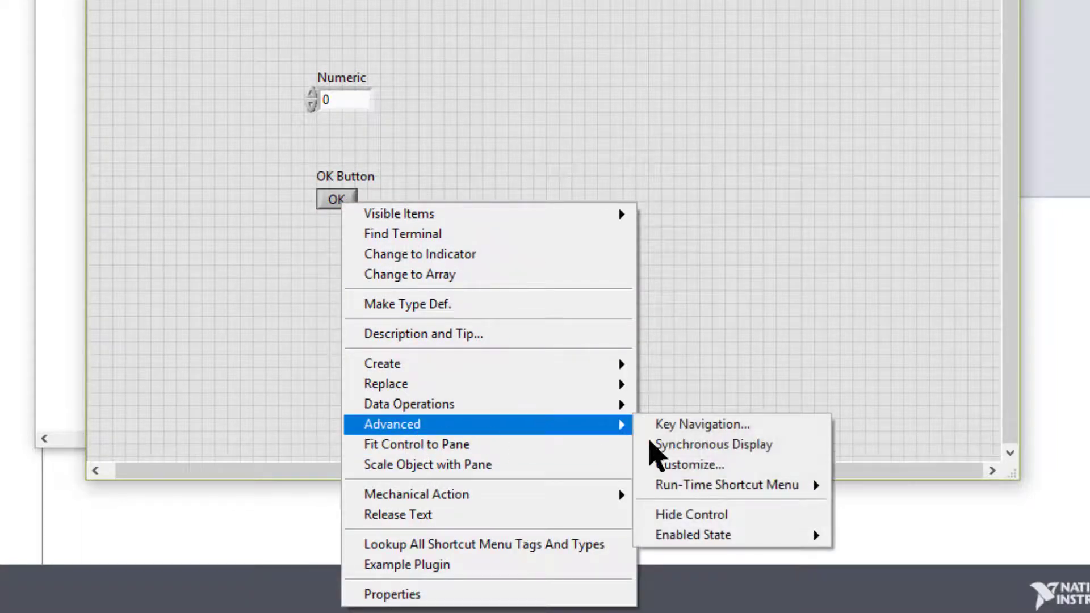
pyautogui.click(693, 433)
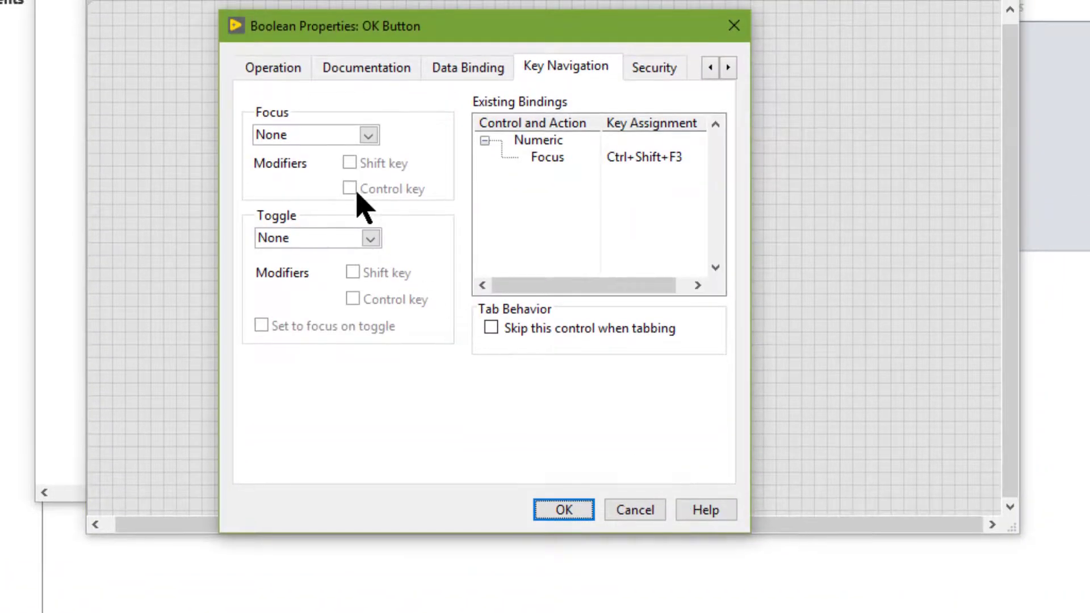
pyautogui.click(369, 136)
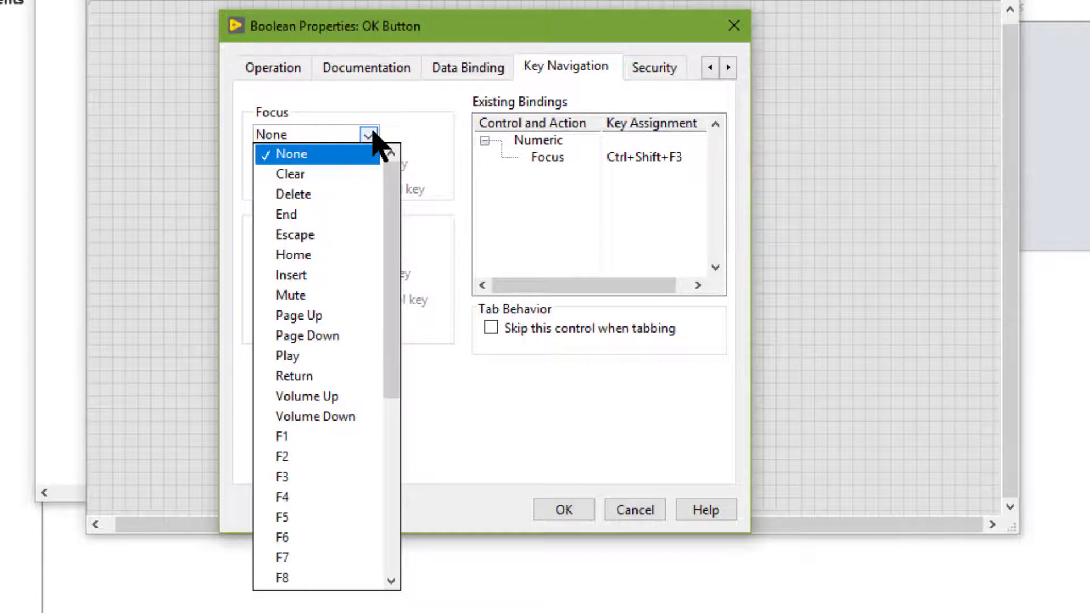
pyautogui.click(303, 456)
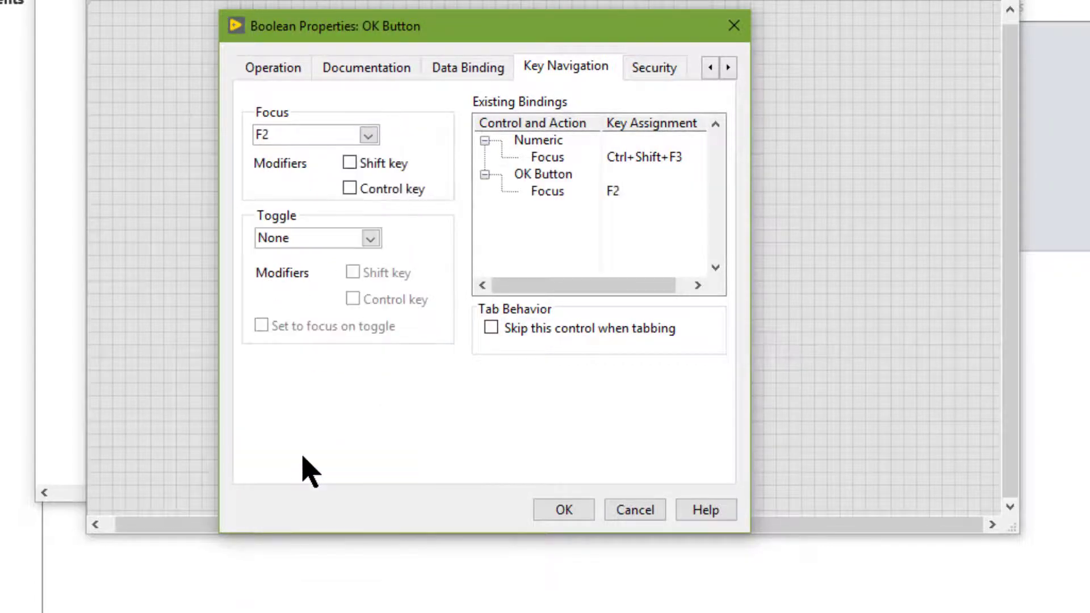
pyautogui.click(371, 164)
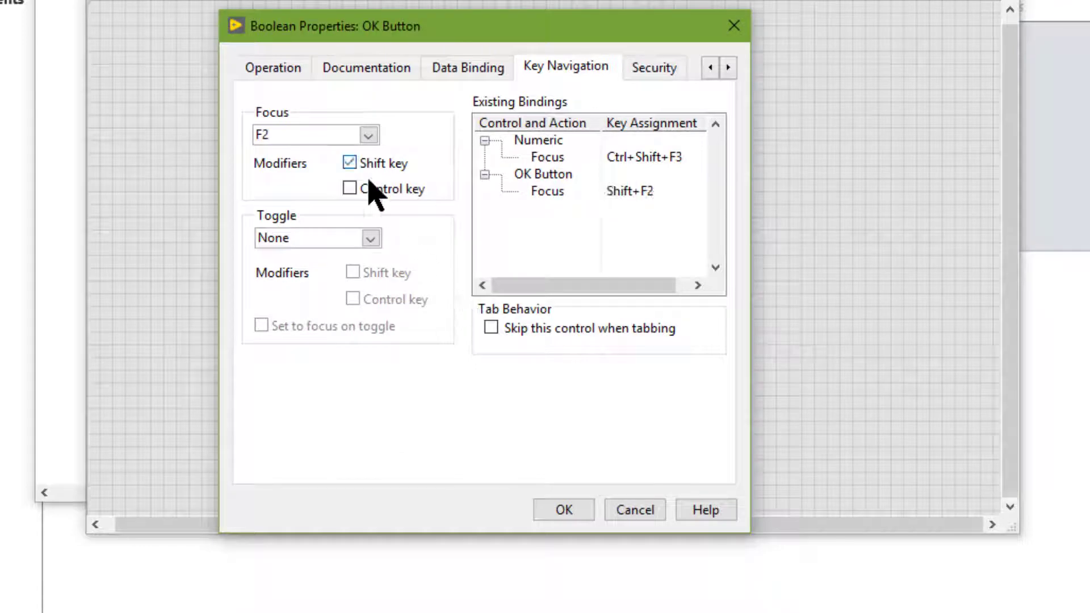
pyautogui.click(372, 188)
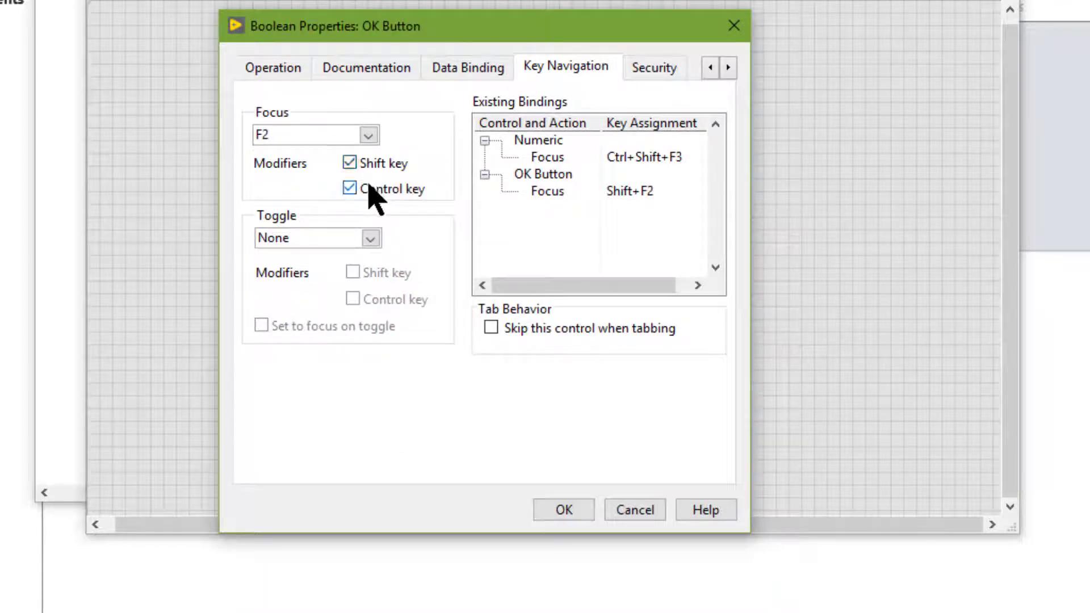
pyautogui.click(553, 508)
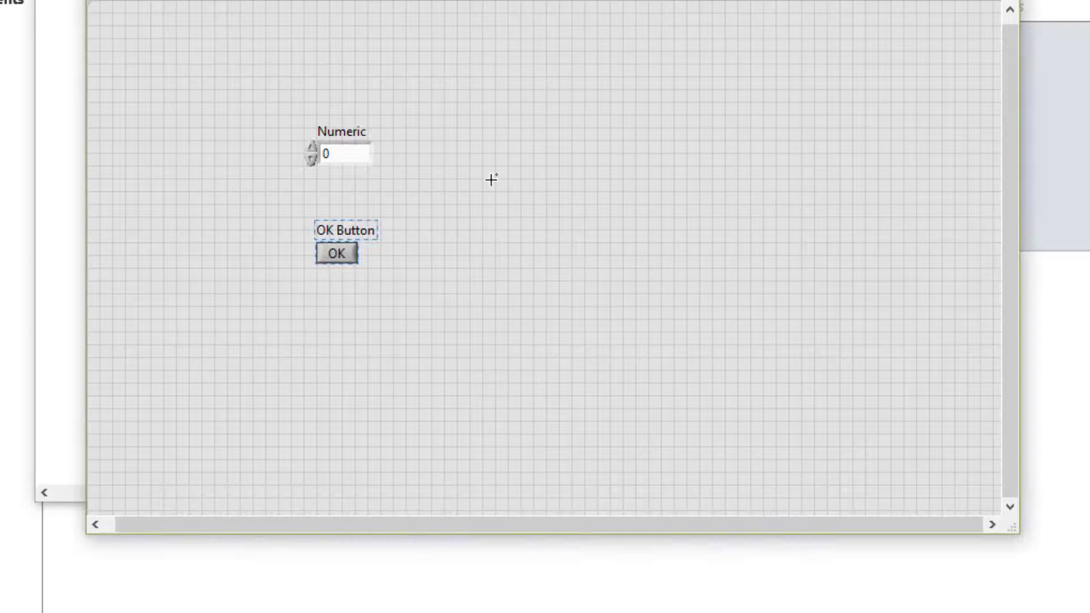
# Step: Place a String control below the OK Button
pyautogui.rightClick(491, 180)
pyautogui.moveTo(784, 265)
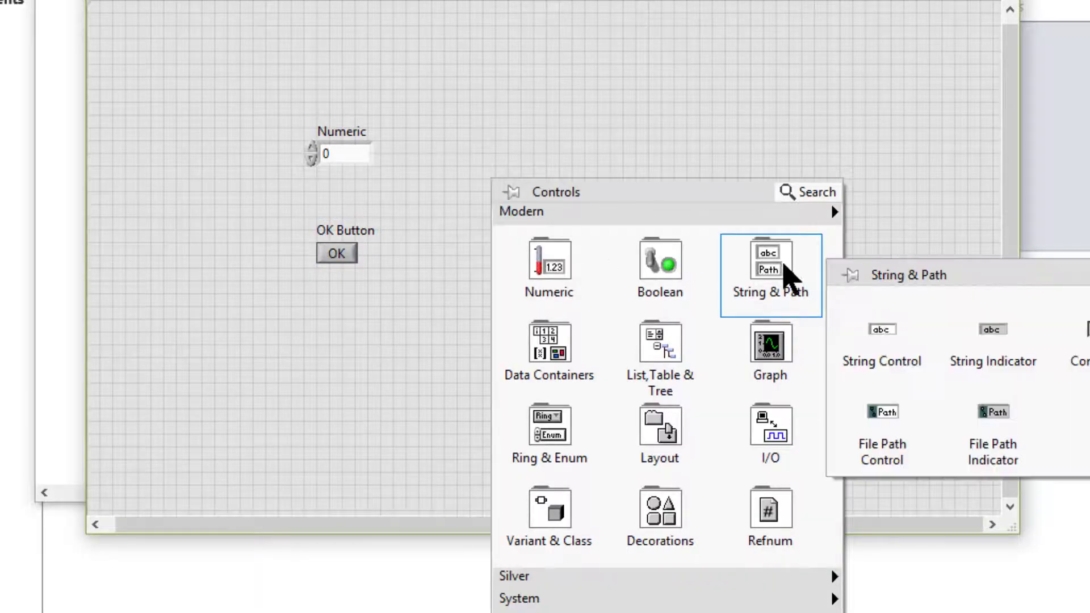
pyautogui.click(871, 363)
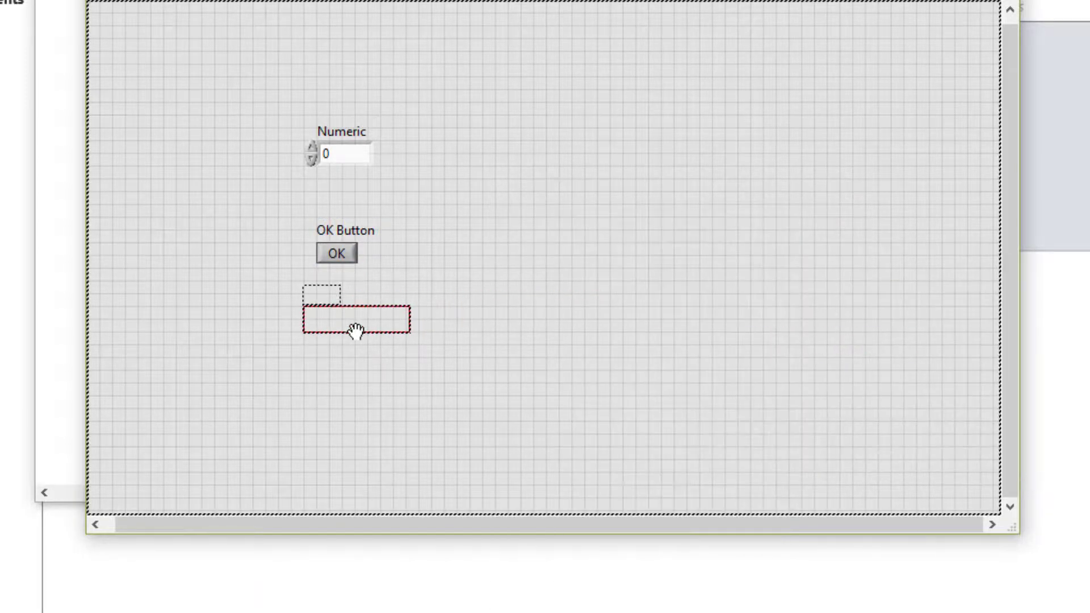
pyautogui.click(356, 331)
pyautogui.click(355, 322)
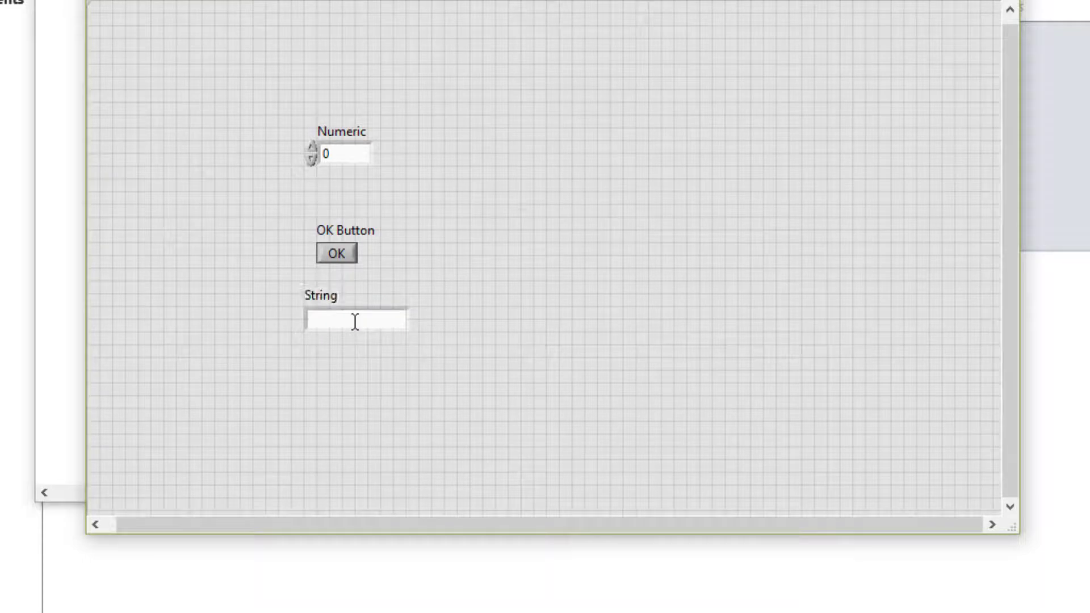
# Step: Give the String control a Ctrl+Shift+F4 focus key, then run the VI continuously
pyautogui.rightClick(355, 322)
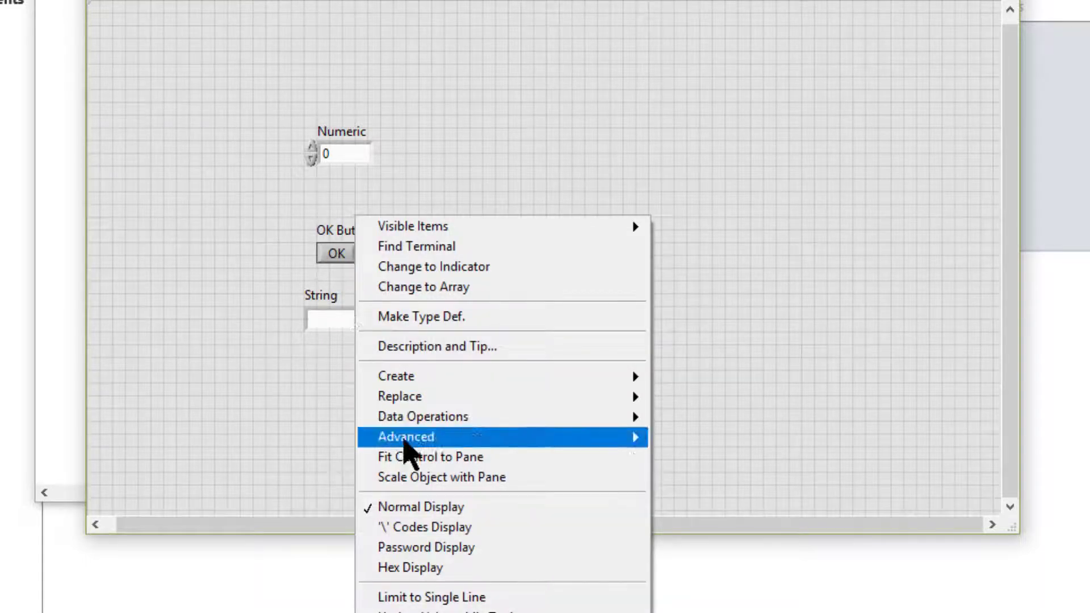
pyautogui.moveTo(627, 438)
pyautogui.click(711, 441)
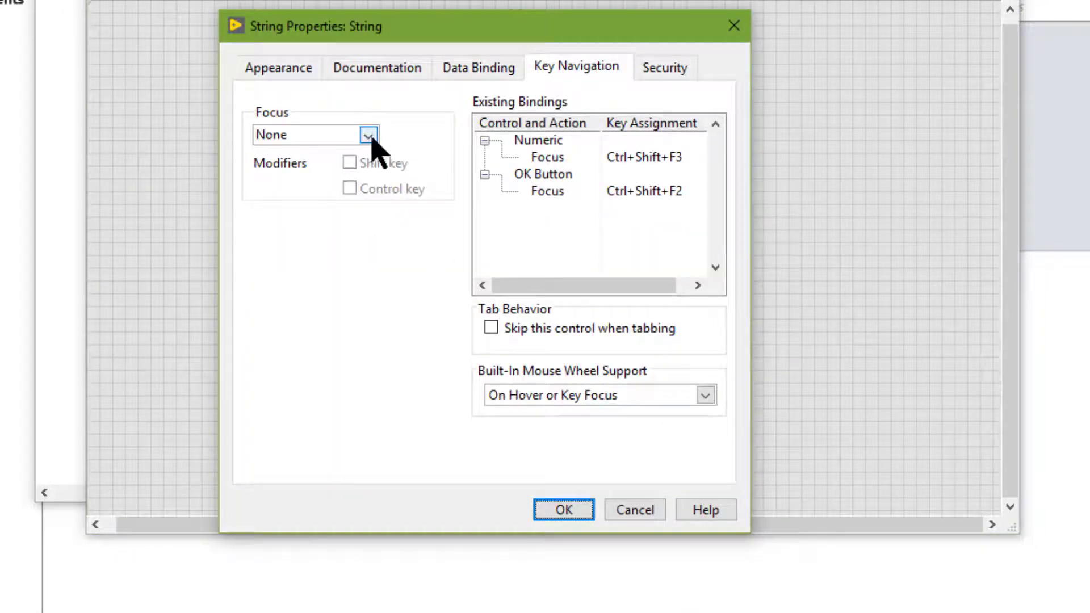
pyautogui.click(369, 136)
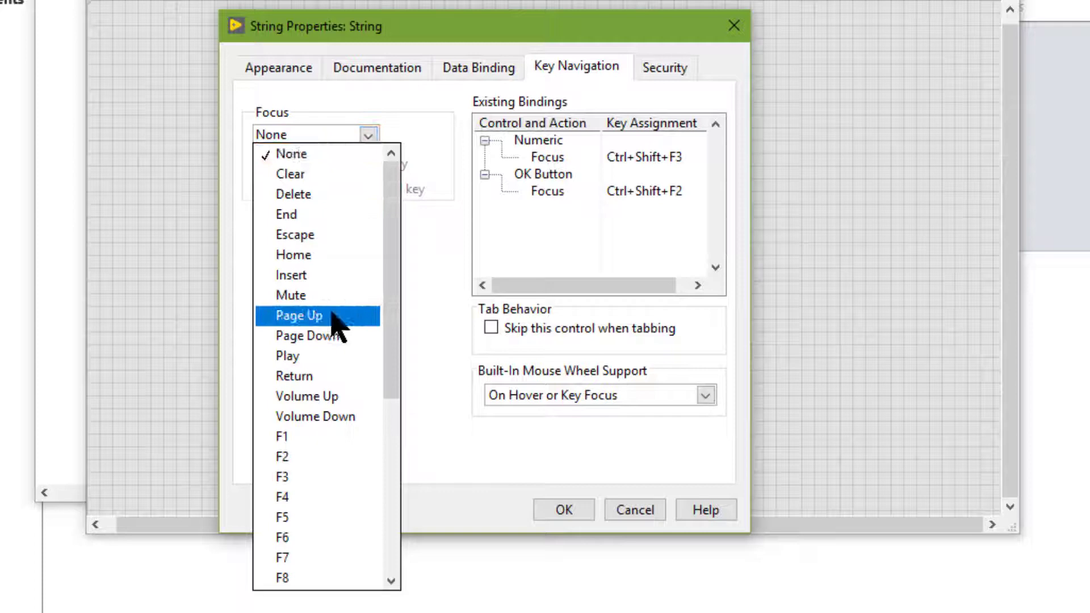
pyautogui.click(302, 498)
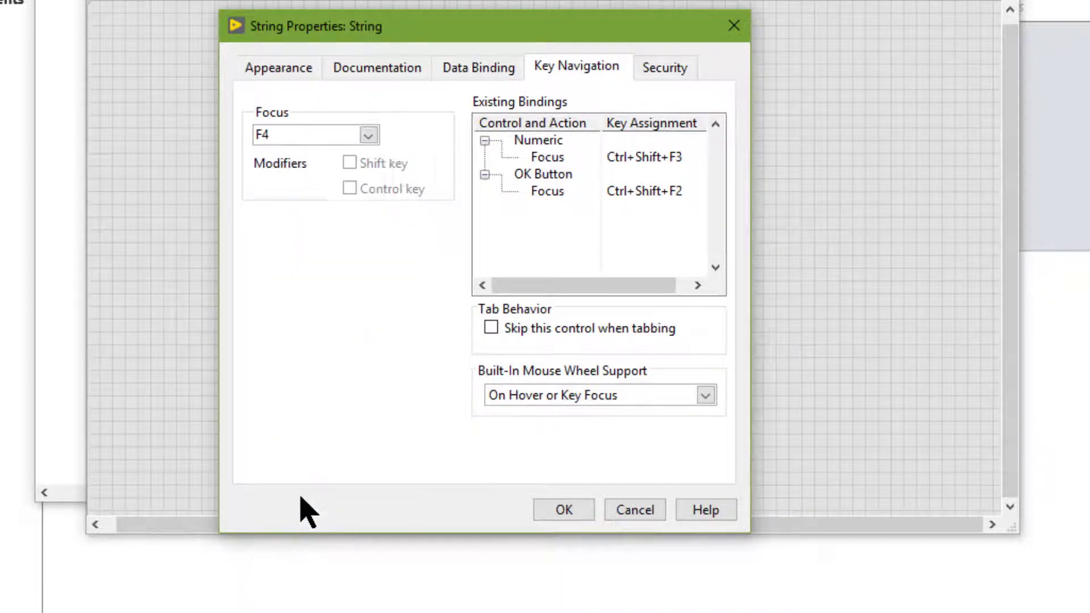
pyautogui.click(352, 164)
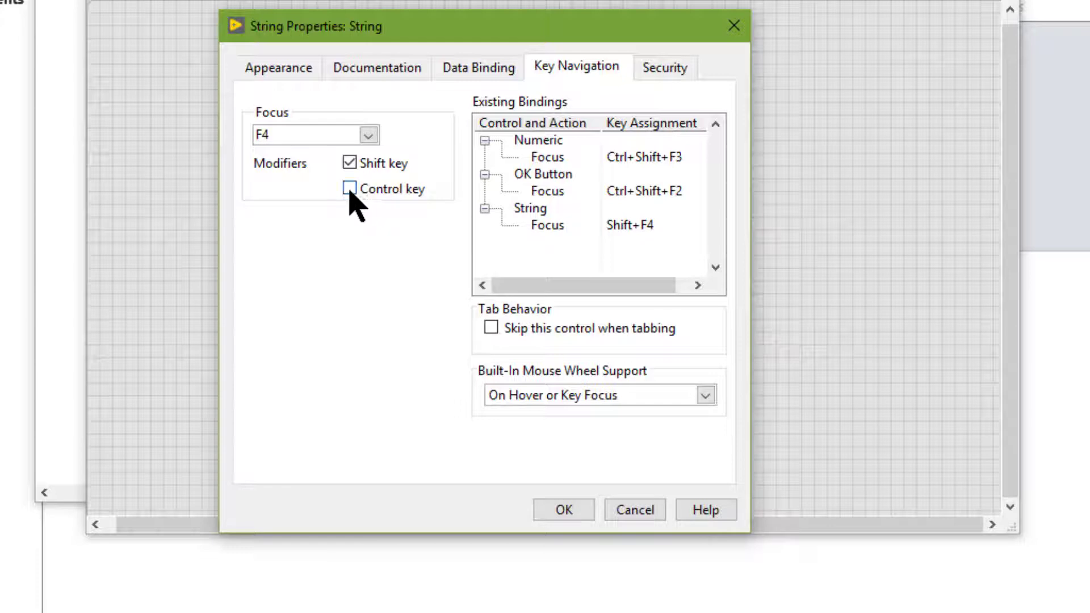
pyautogui.click(350, 190)
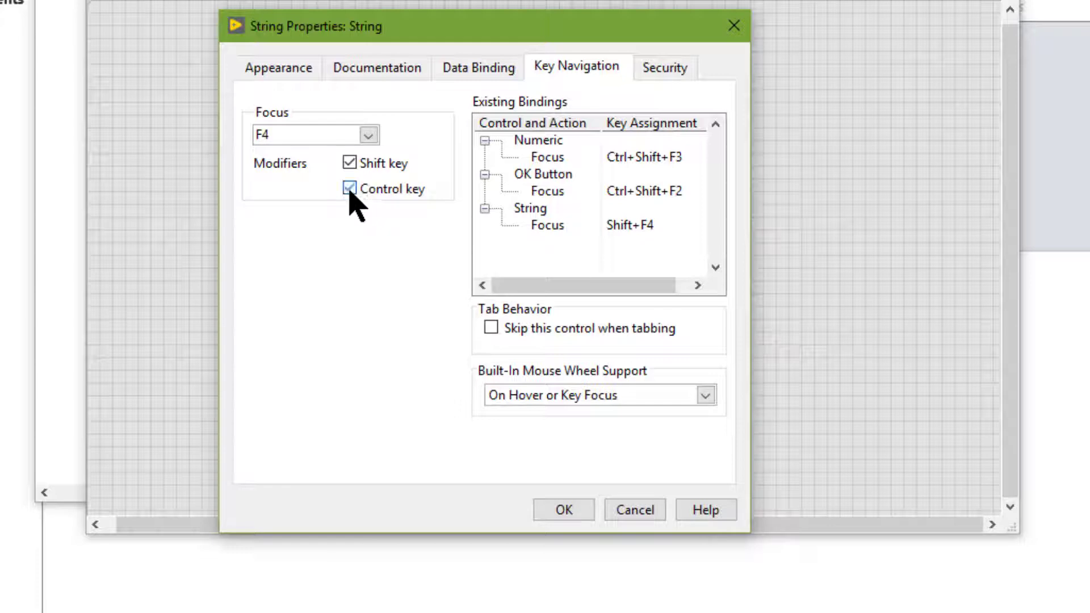
pyautogui.click(555, 511)
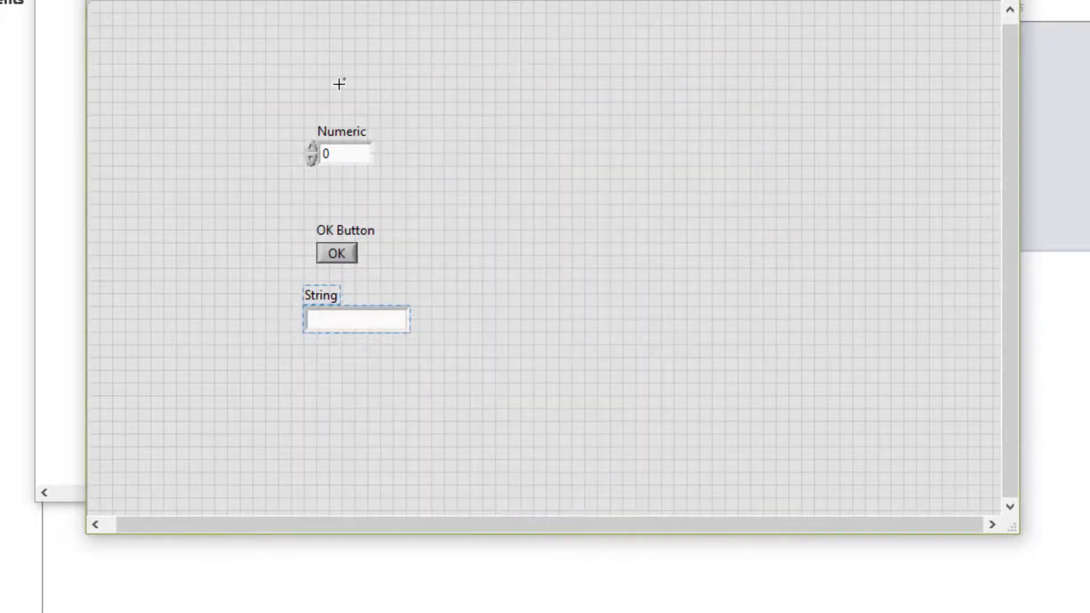
pyautogui.click(183, 43)
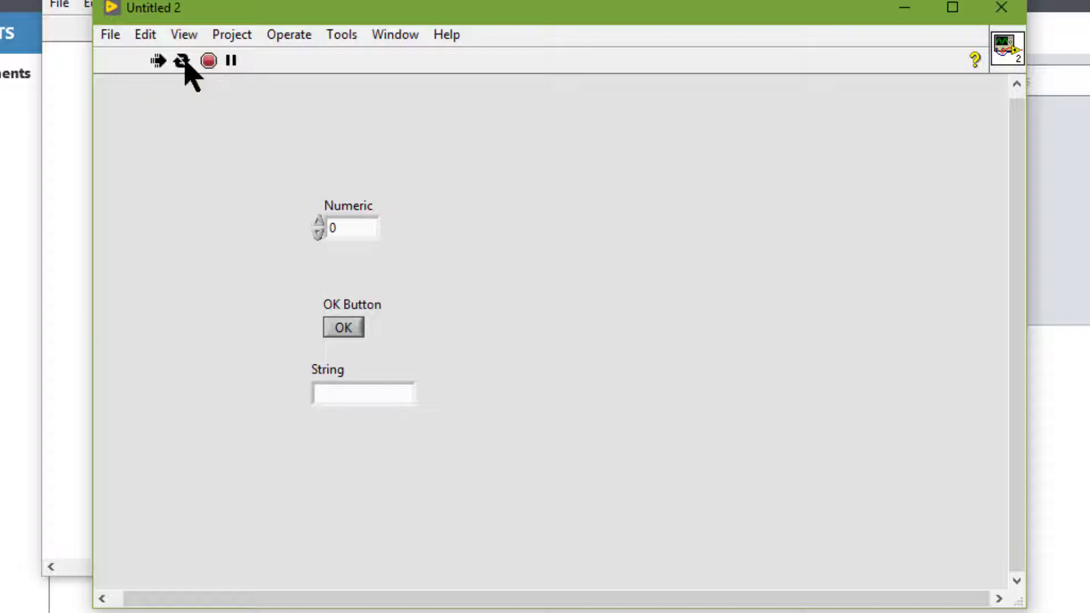
# Step: While the VI runs, enter 56 in Numeric and LabVIEW in String, then abort
pyautogui.click(182, 60)
pyautogui.press('Tab')
pyautogui.press('Tab')
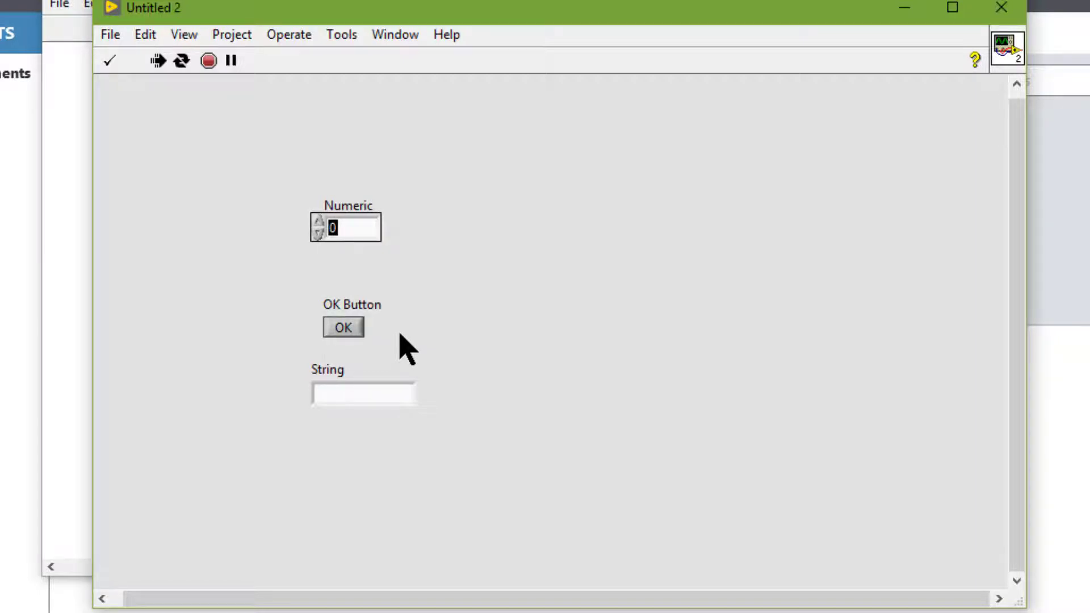
pyautogui.write('56')
pyautogui.press('Tab')
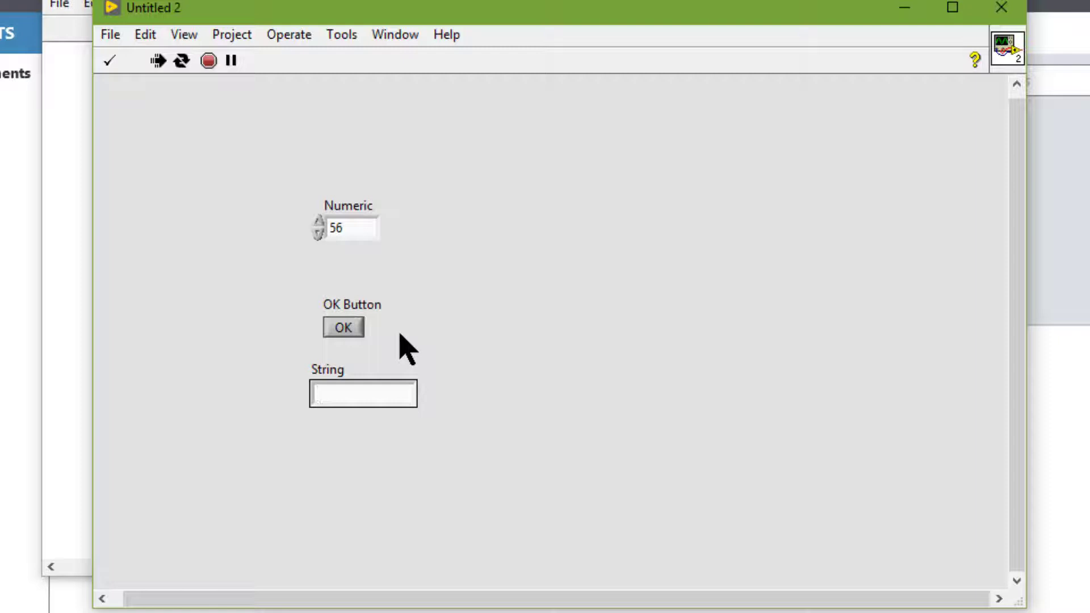
pyautogui.write('LabVIEW')
pyautogui.click(209, 61)
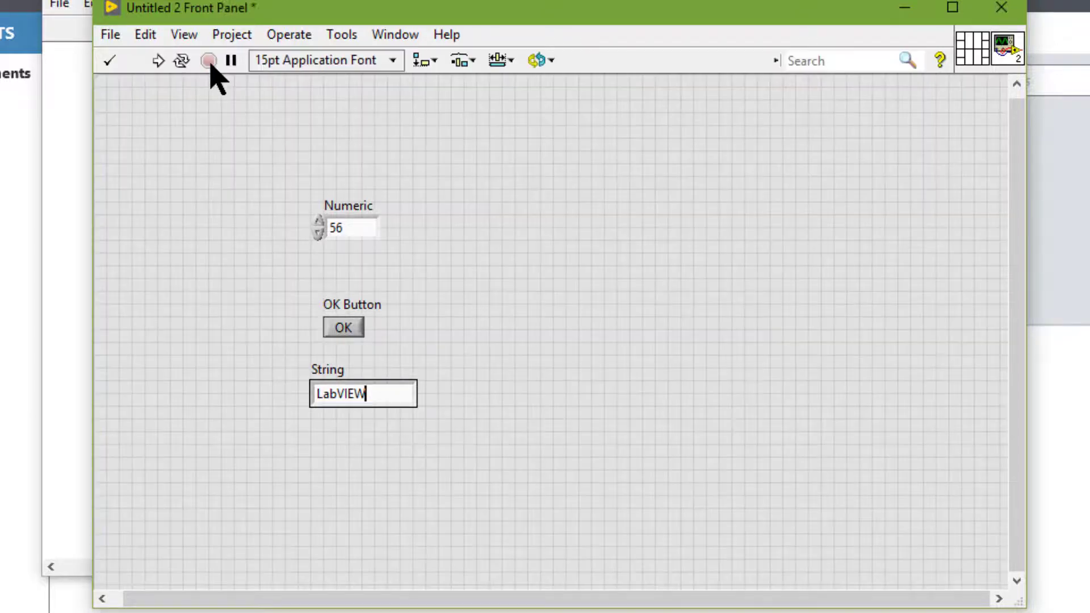
# Step: Add a square Boolean LED right of the OK Button and enlarge it
pyautogui.doubleClick(348, 315)
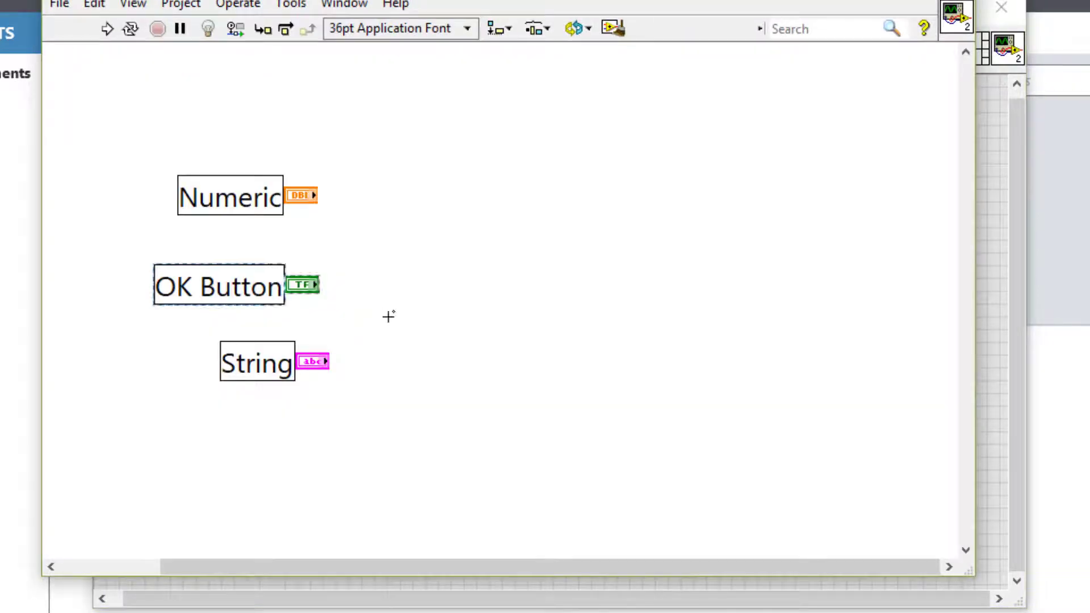
pyautogui.click(991, 342)
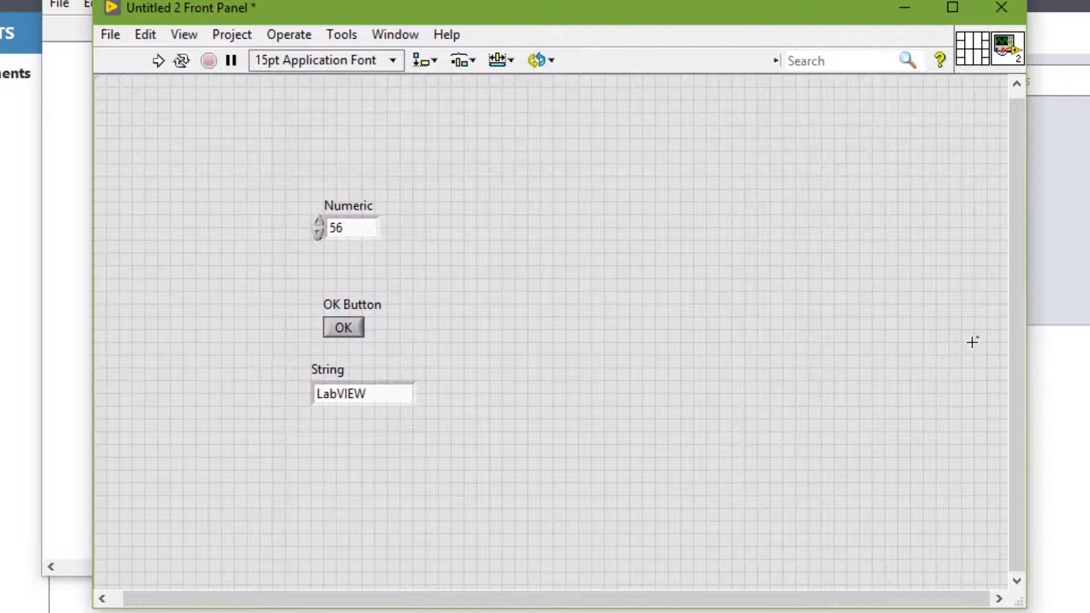
pyautogui.rightClick(492, 297)
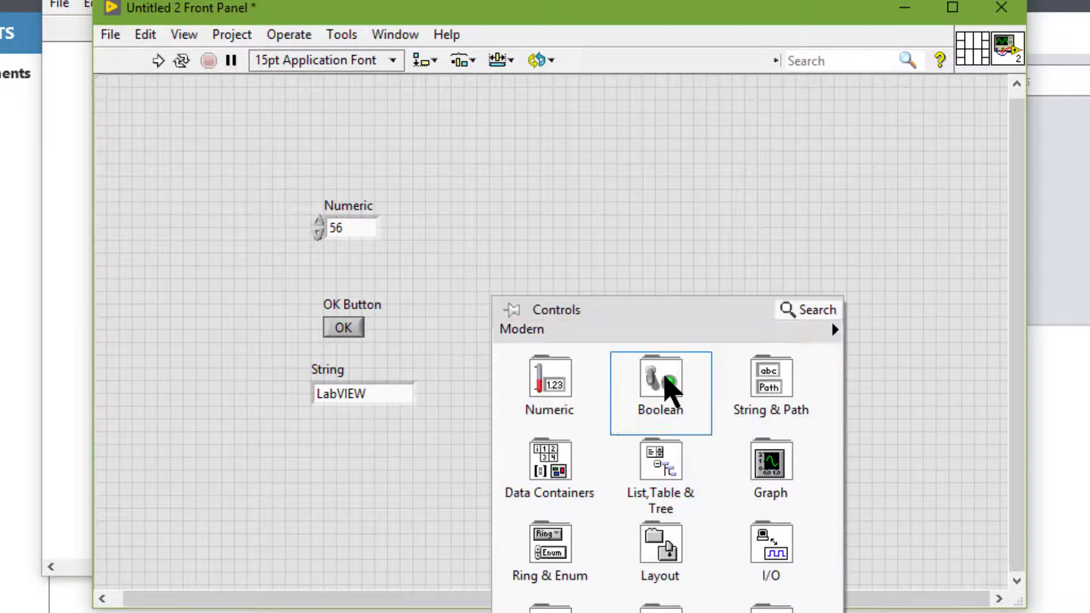
pyautogui.moveTo(667, 381)
pyautogui.click(771, 571)
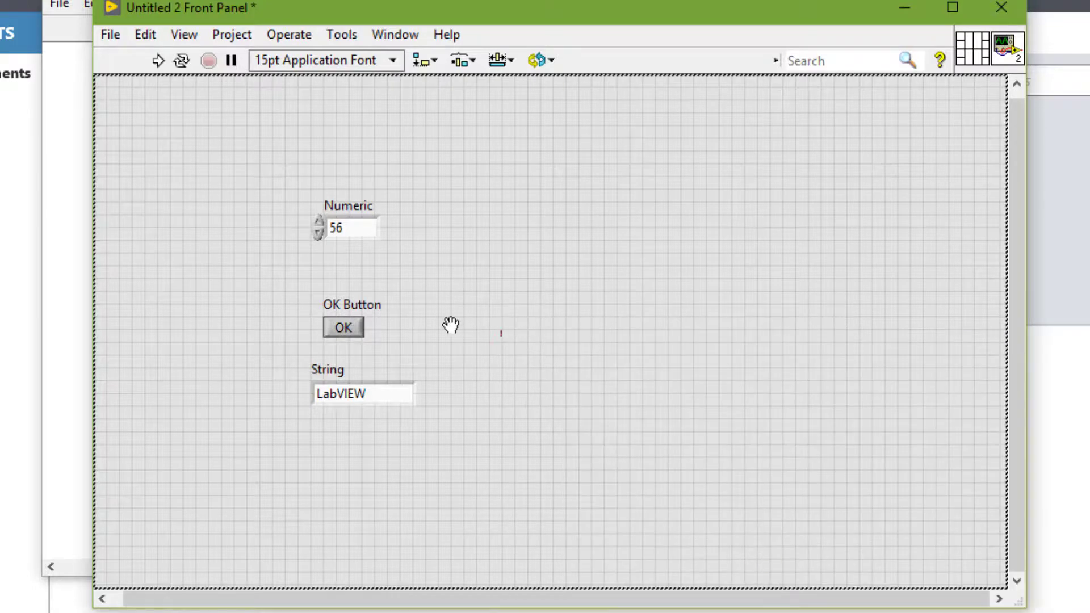
pyautogui.click(477, 320)
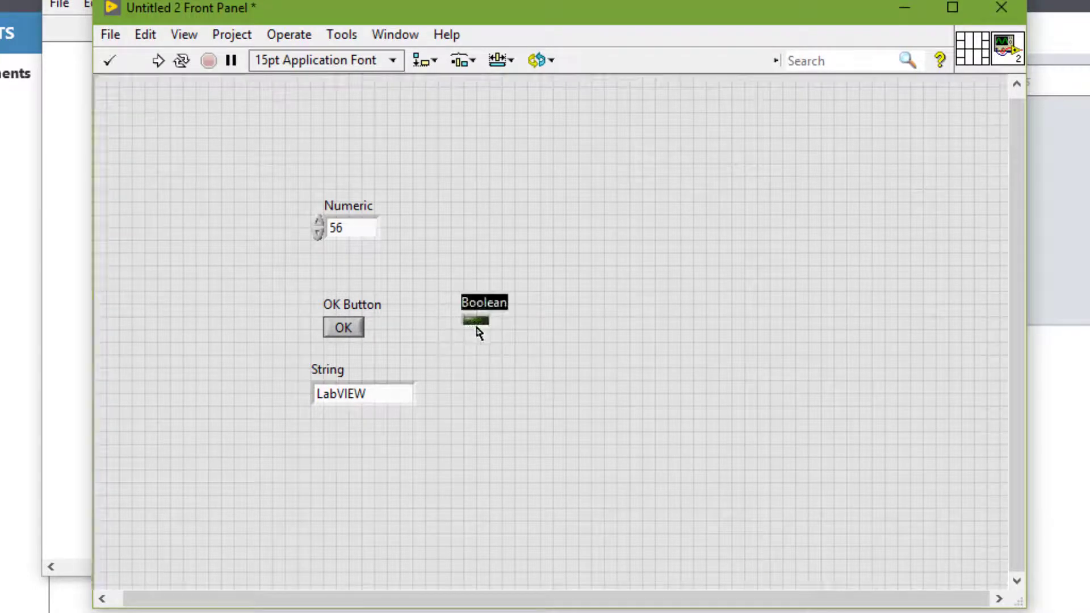
pyautogui.click(476, 338)
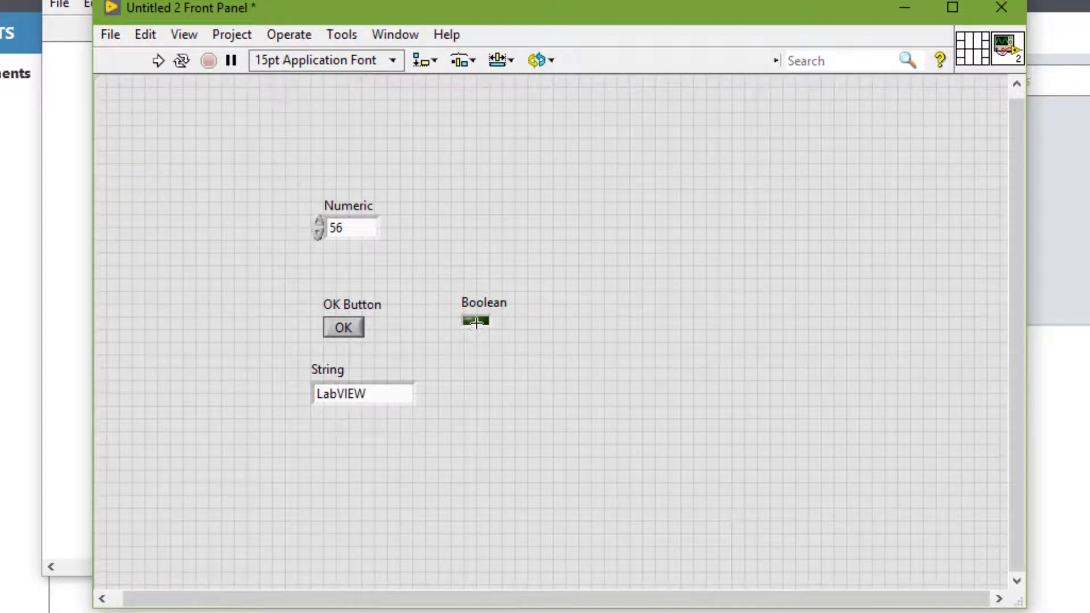
pyautogui.click(479, 324)
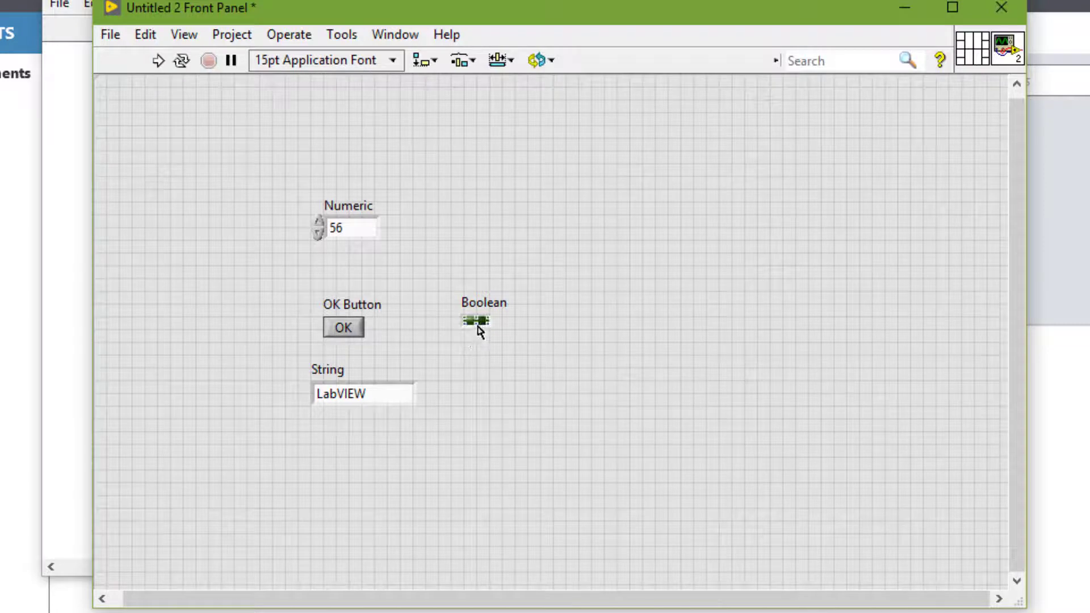
pyautogui.moveTo(476, 324); pyautogui.dragTo(514, 329)
# Step: On the block diagram, wire the OK Button terminal to the Boolean LED terminal
pyautogui.click(358, 327)
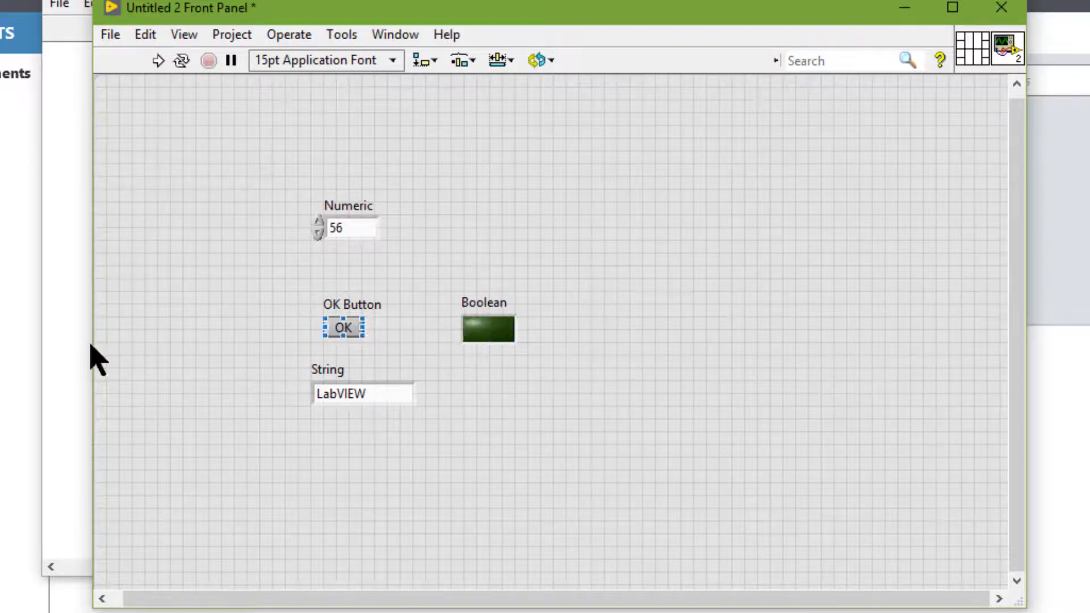
pyautogui.hotkey('ctrl', 'e')
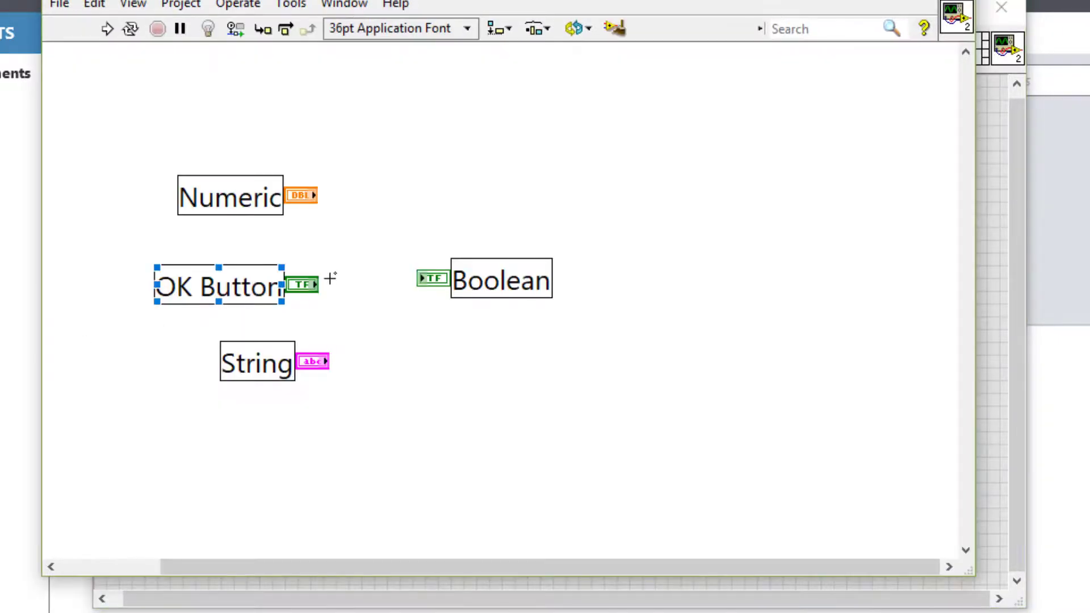
pyautogui.click(319, 285)
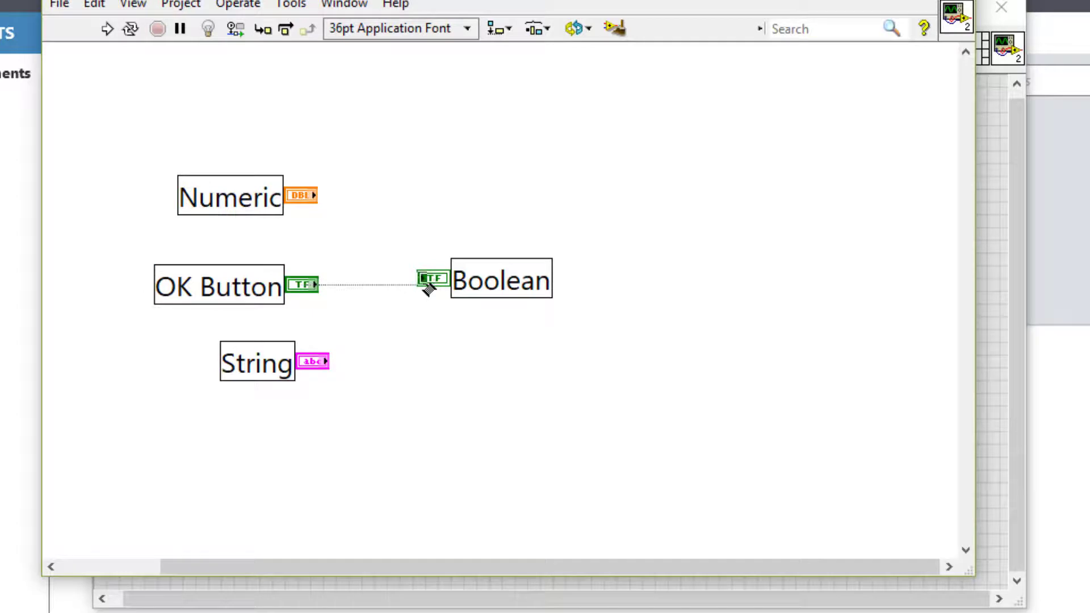
pyautogui.click(427, 281)
# Step: Open the OK Button's Key Navigation settings and set its focus key to None
pyautogui.click(993, 396)
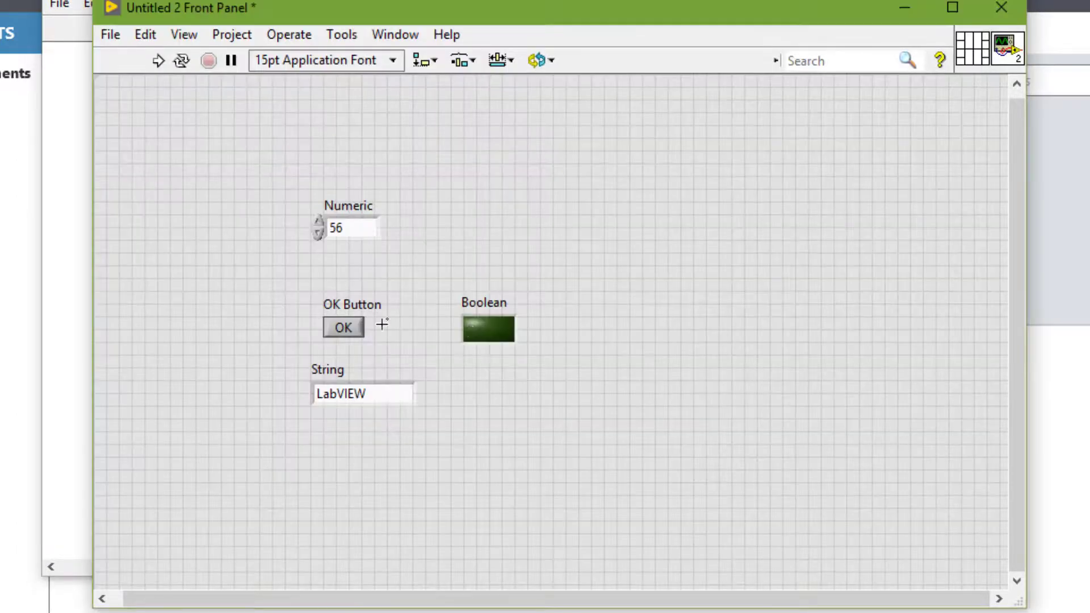
pyautogui.rightClick(348, 327)
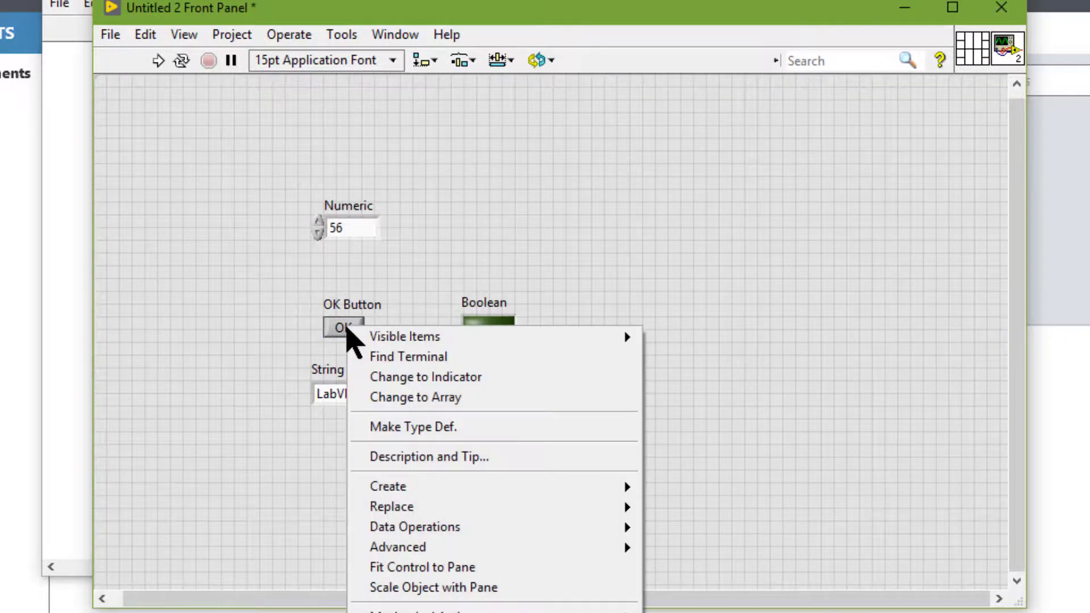
pyautogui.moveTo(433, 548)
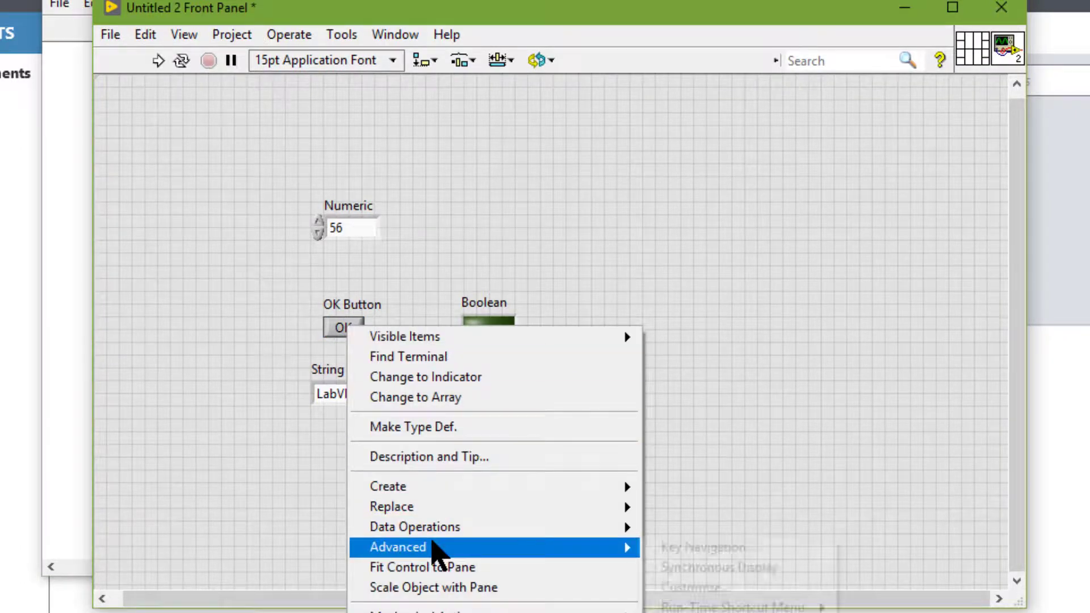
pyautogui.press('Escape')
pyautogui.press('Escape')
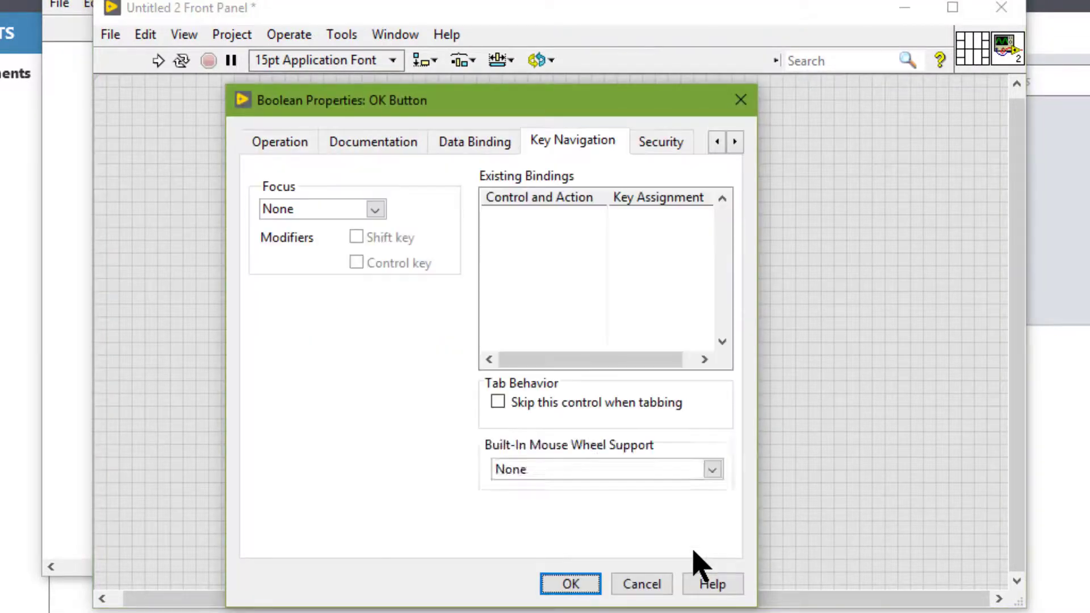
pyautogui.click(377, 211)
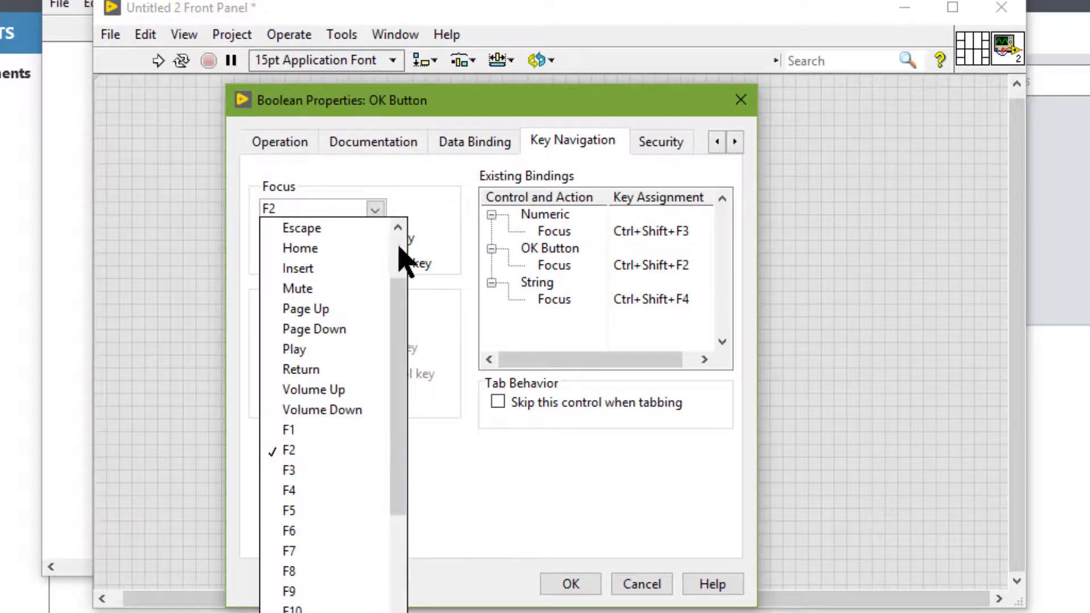
pyautogui.scroll(2, 402, 250)
pyautogui.click(348, 228)
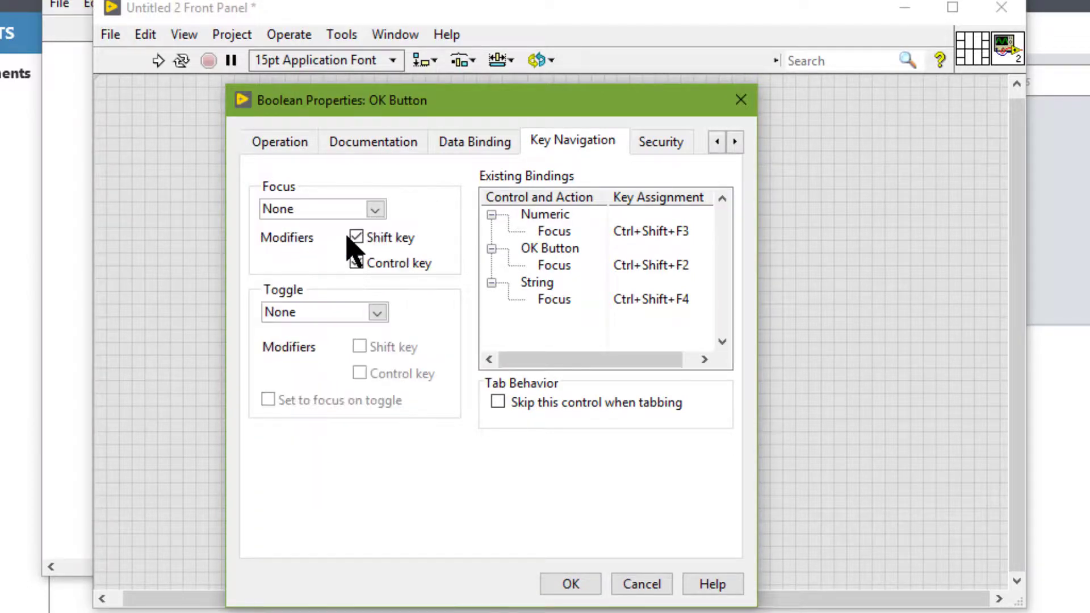
# Step: Make Ctrl+Shift+F2 the OK Button's toggle key and apply the settings
pyautogui.click(377, 314)
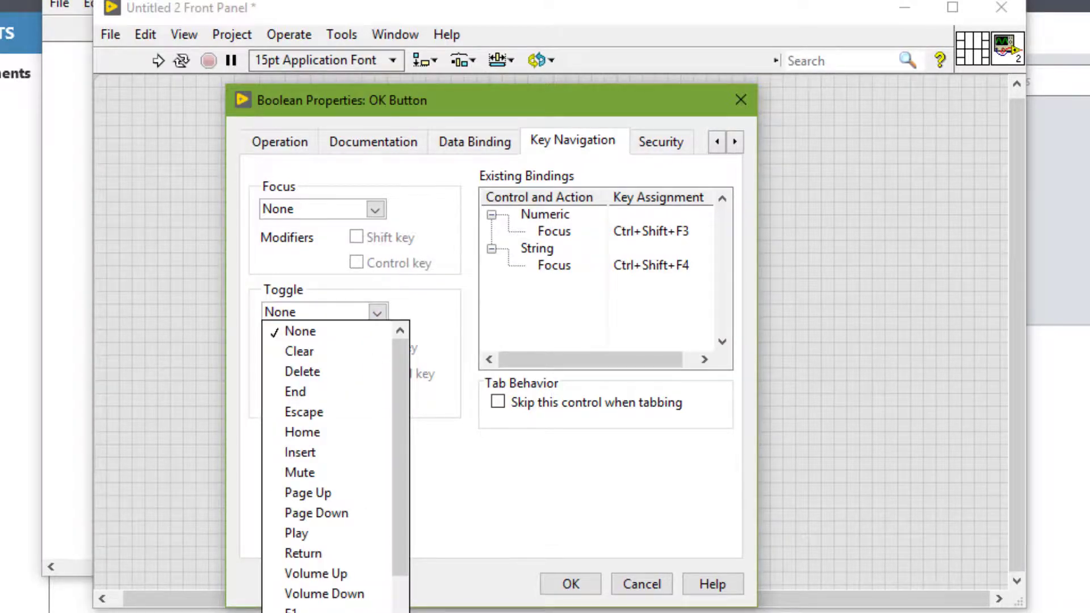
pyautogui.click(292, 612)
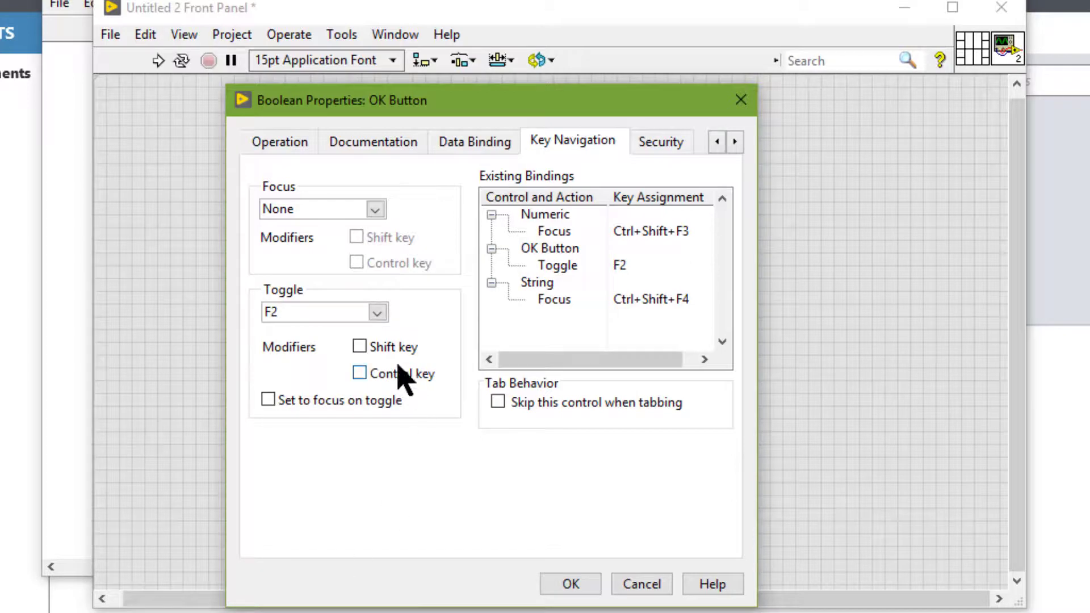
pyautogui.click(391, 348)
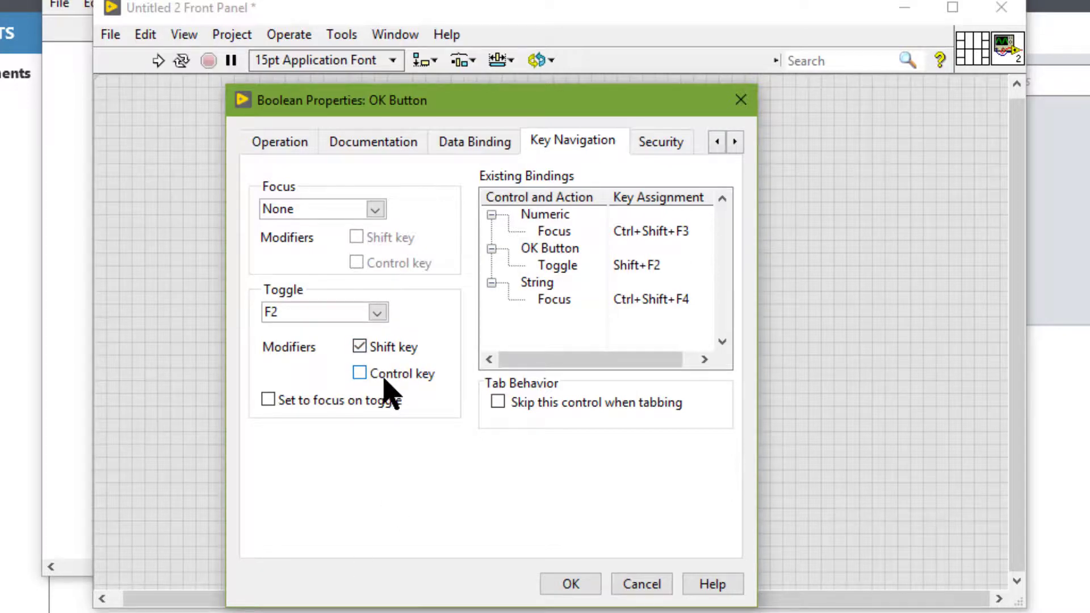
pyautogui.click(384, 378)
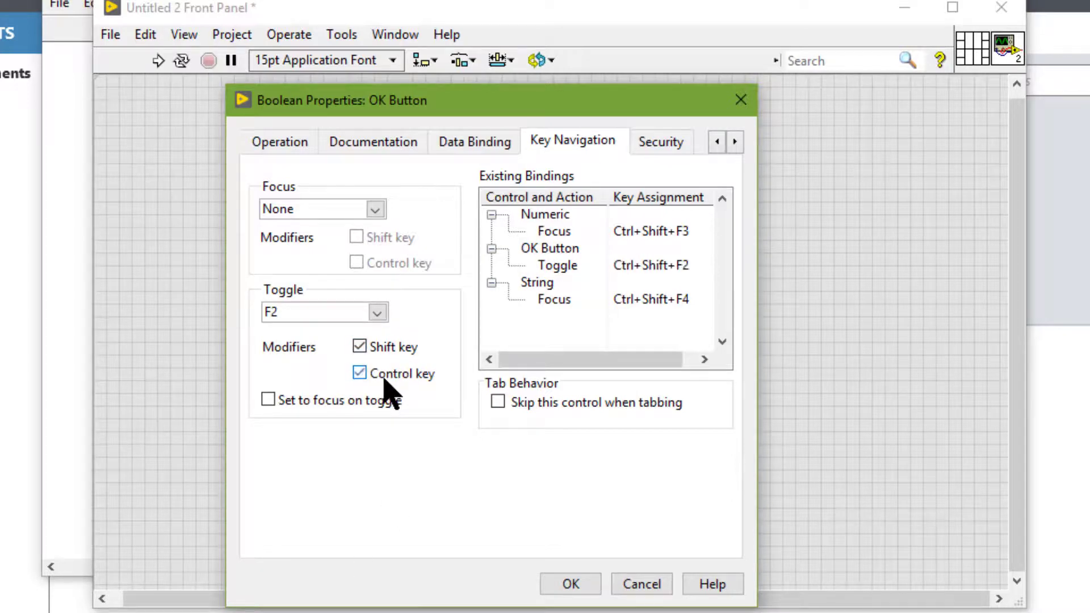
pyautogui.click(571, 585)
pyautogui.click(364, 394)
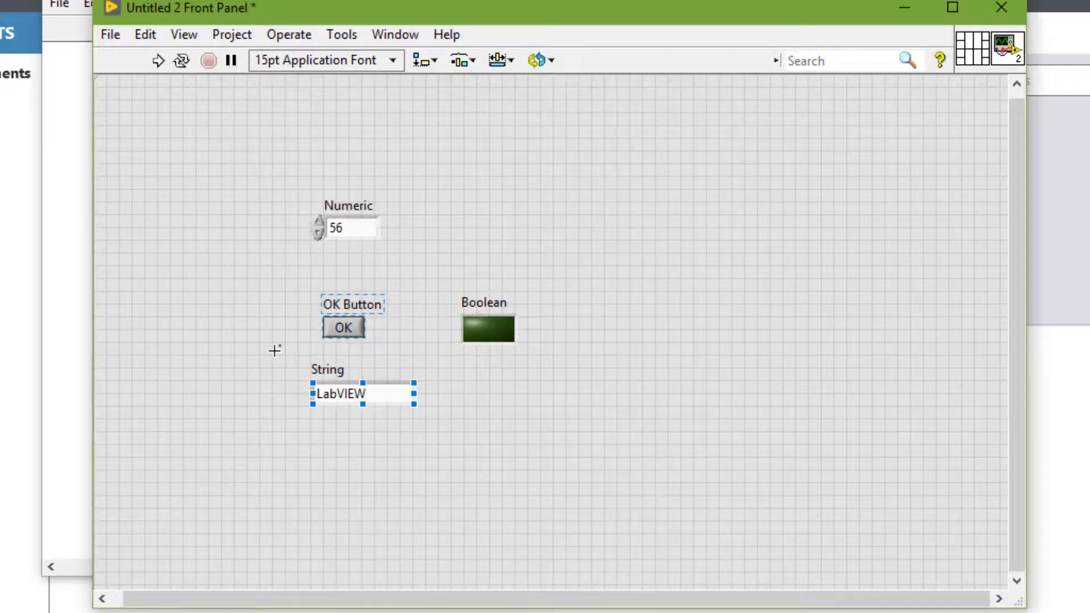
pyautogui.click(181, 61)
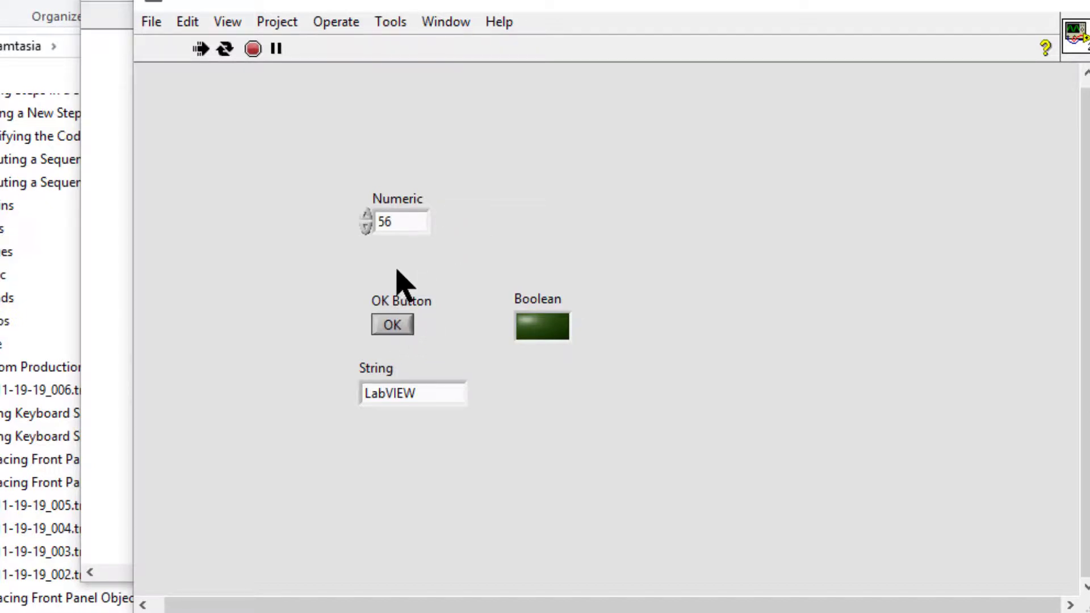
# Step: Abort the VI and set the OK Button's mechanical action to Switch When Released
pyautogui.click(254, 49)
pyautogui.moveTo(363, 290); pyautogui.dragTo(433, 343)
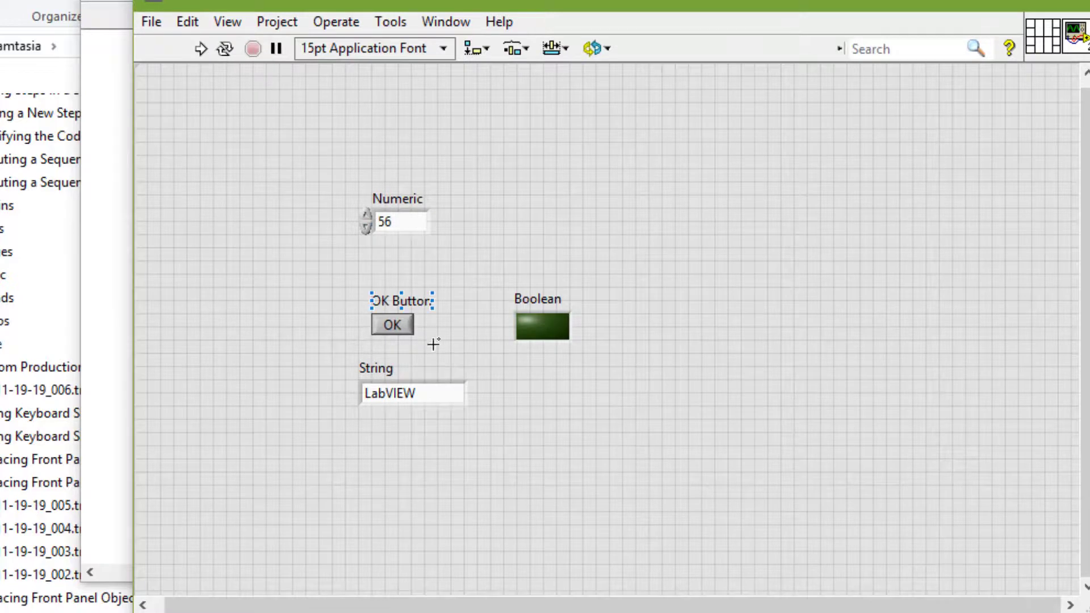
pyautogui.click(389, 328)
pyautogui.rightClick(389, 330)
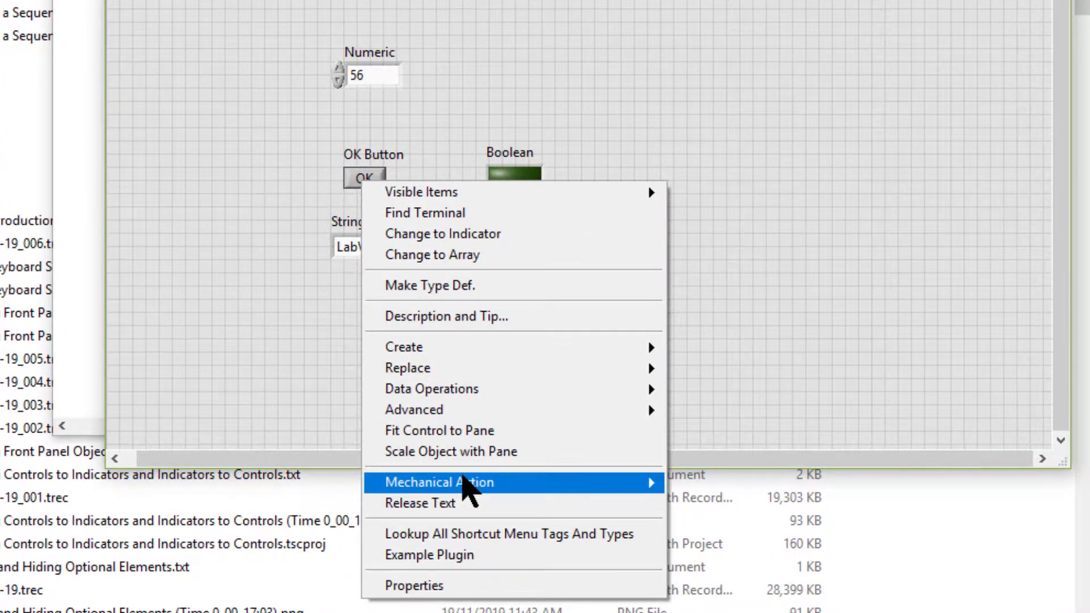
pyautogui.moveTo(461, 477)
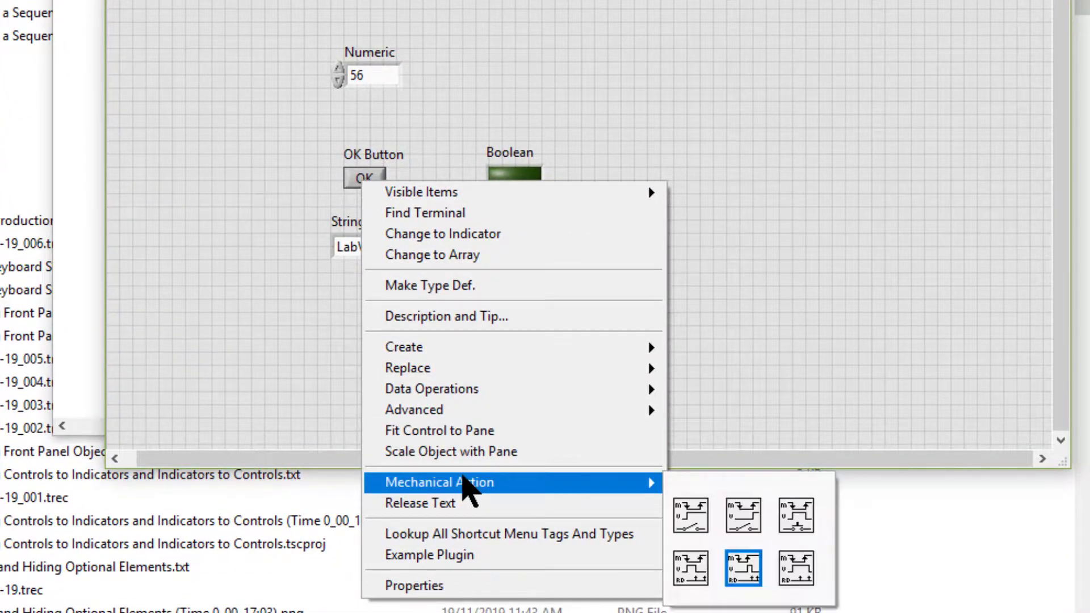
pyautogui.click(756, 525)
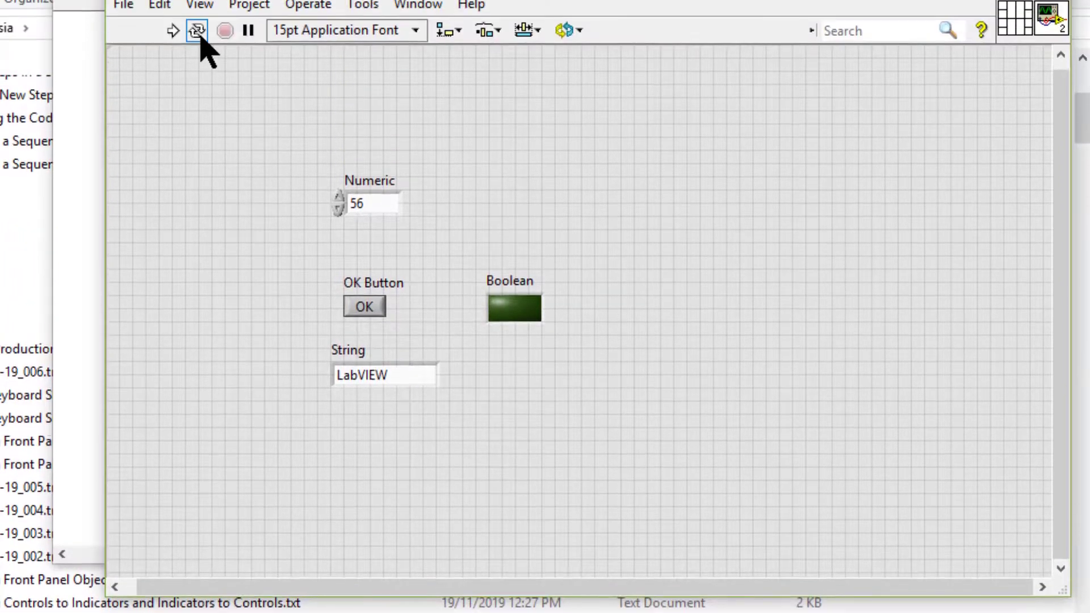
# Step: Run the VI continuously and toggle the OK Button repeatedly, switching the Boolean LED on and off
pyautogui.click(200, 47)
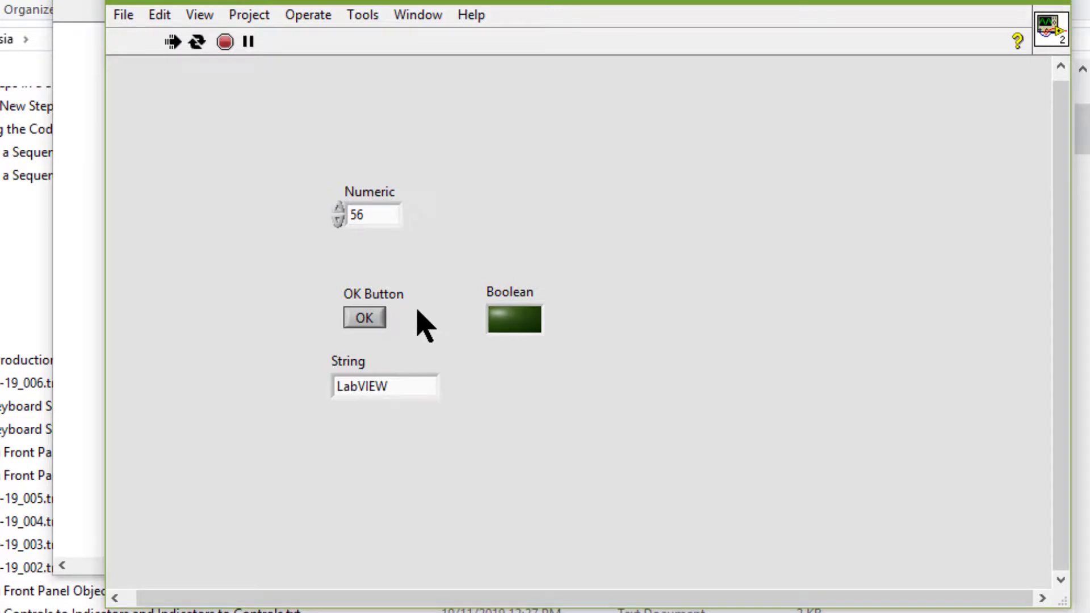
pyautogui.press('Return')
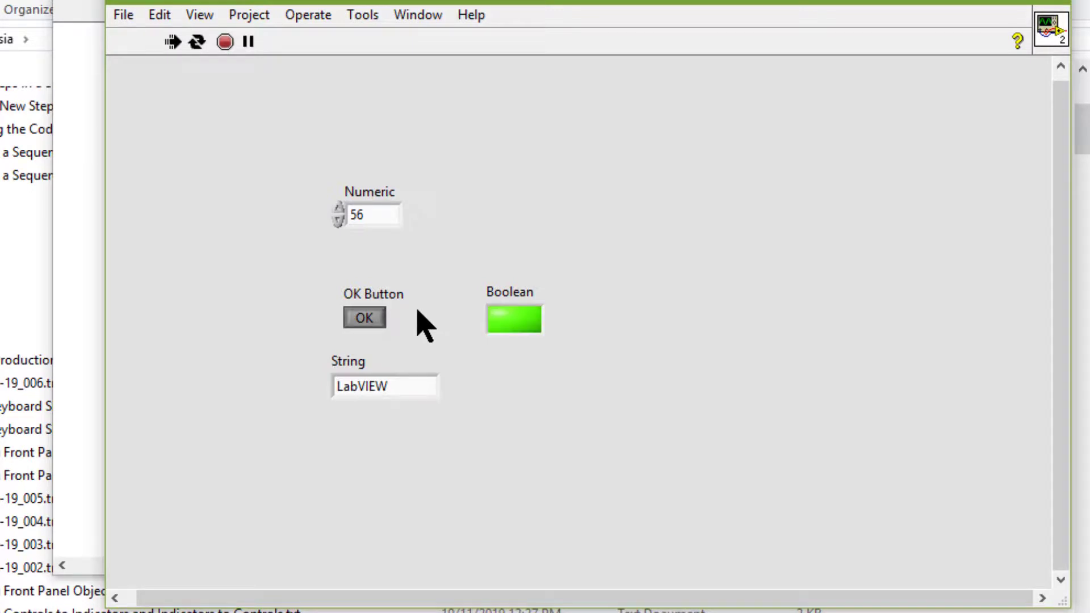
pyautogui.press('Return')
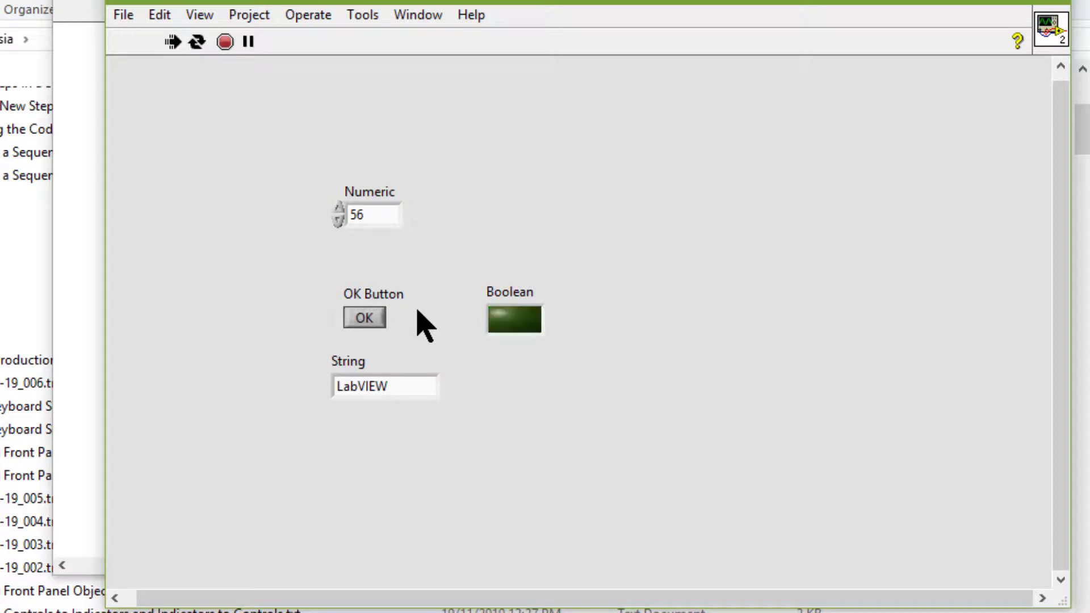
pyautogui.press('Return')
pyautogui.press('Return')
pyautogui.press('Return')
pyautogui.press('Return')
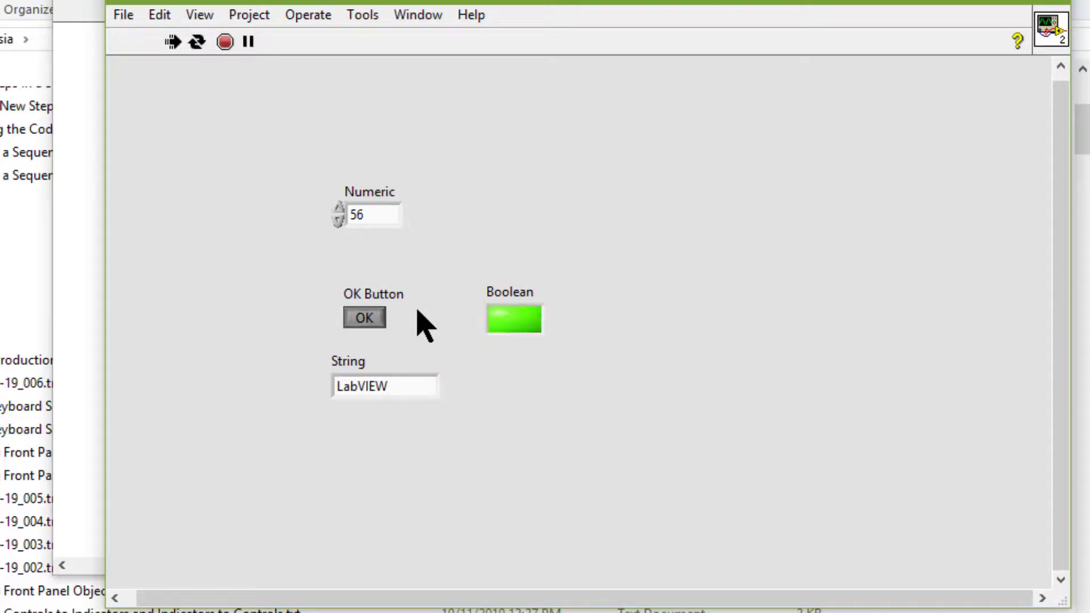
pyautogui.press('Return')
pyautogui.press('Return')
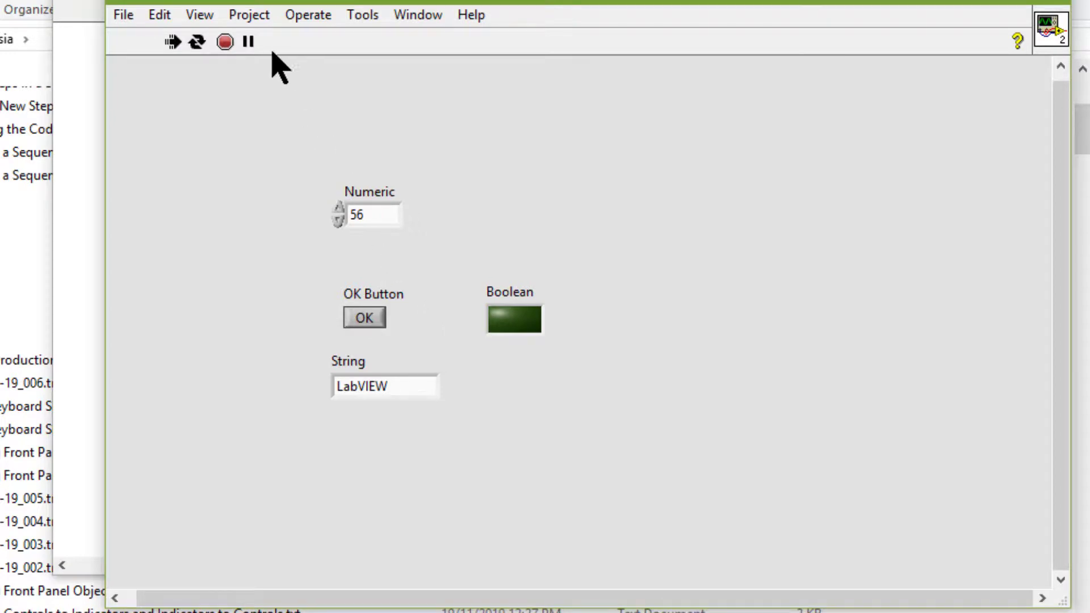
# Step: Abort the VI and place a Numeric 2 indicator on the front panel
pyautogui.click(225, 42)
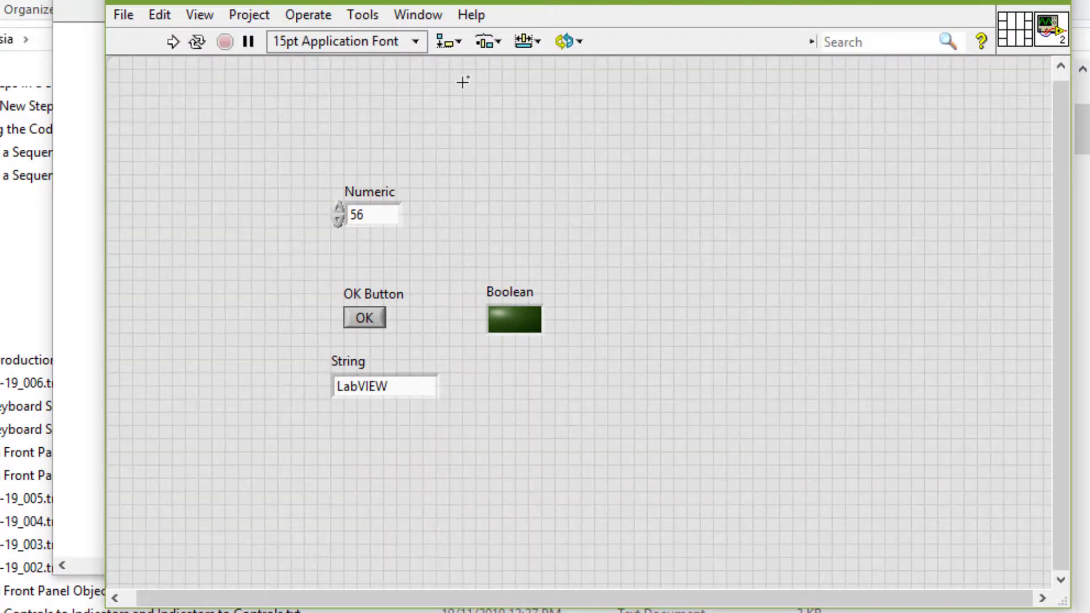
pyautogui.rightClick(538, 120)
pyautogui.moveTo(606, 228)
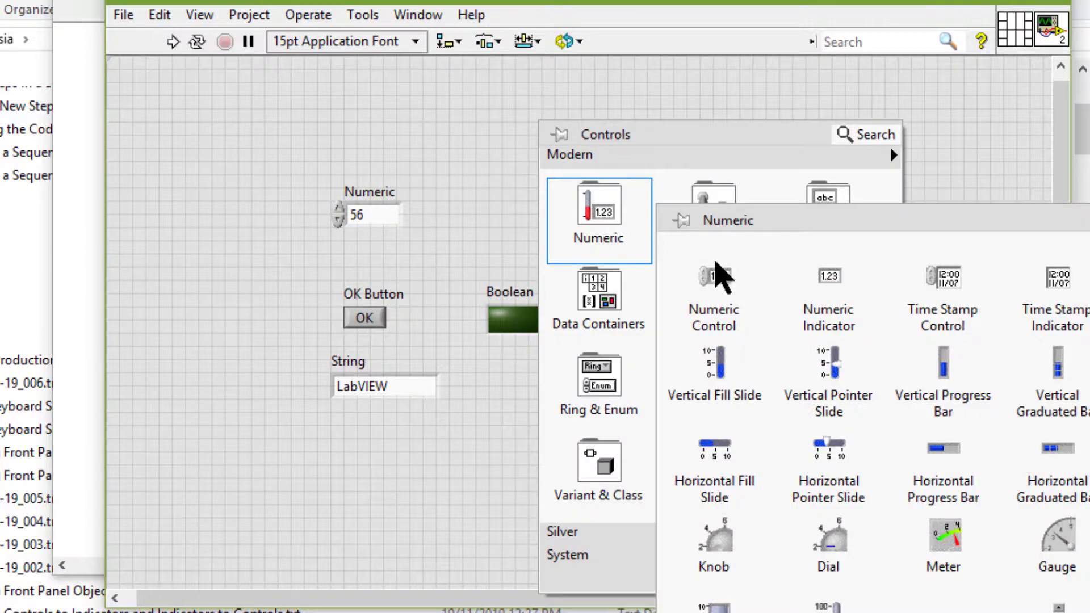
pyautogui.click(826, 296)
pyautogui.click(632, 151)
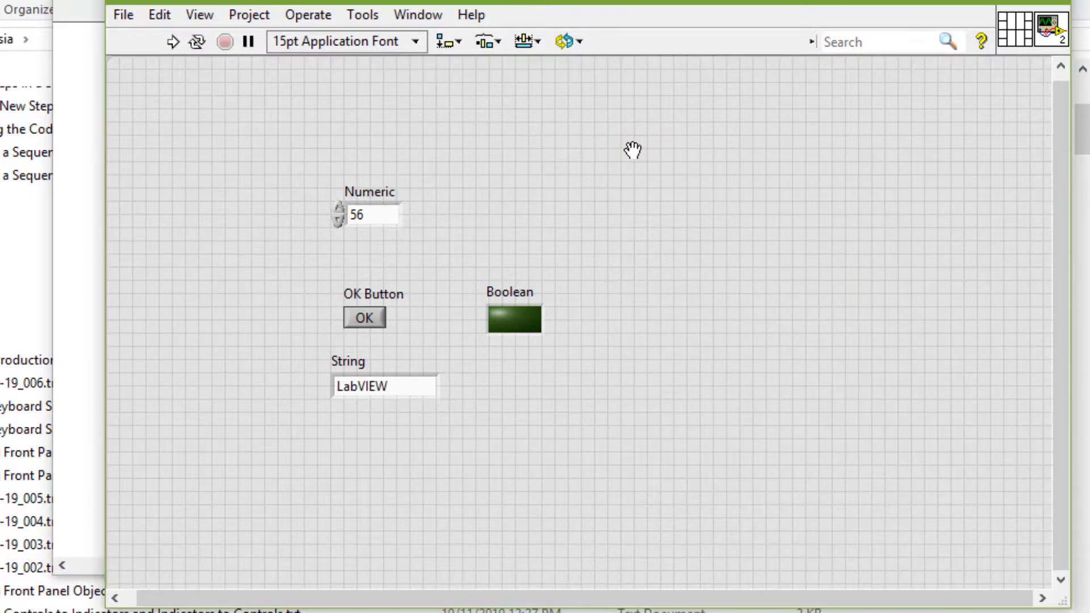
pyautogui.rightClick(632, 151)
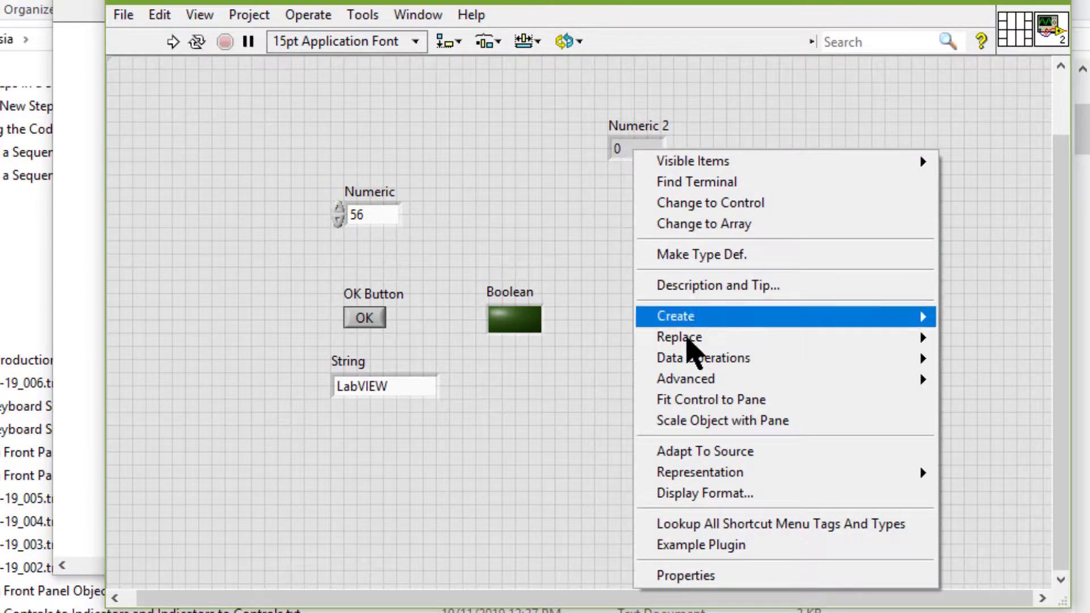
pyautogui.moveTo(690, 385)
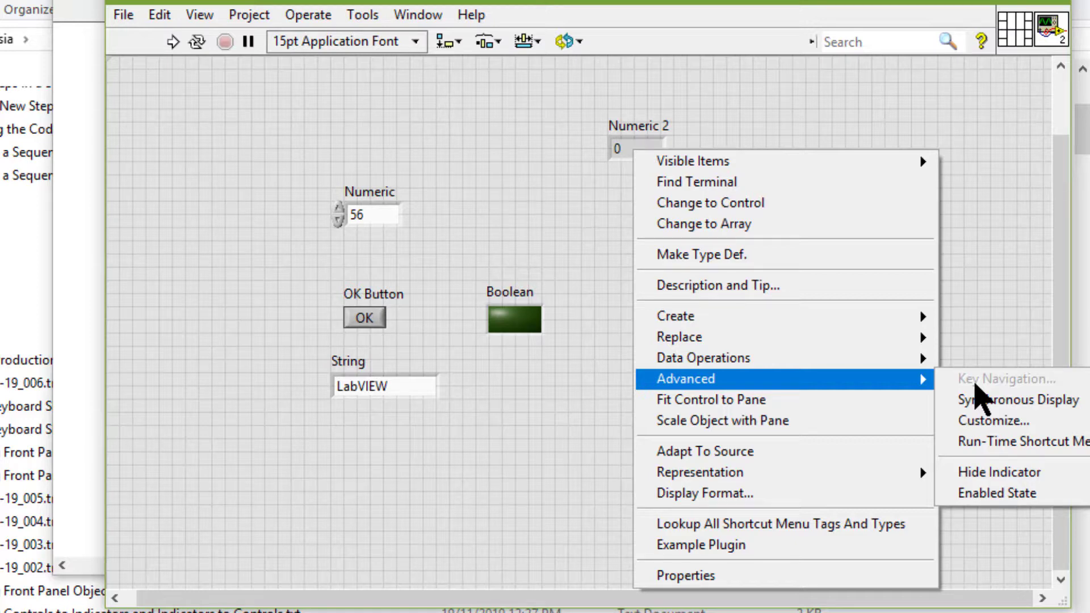
# Step: Draw an Event Structure below Numeric 2 and stretch it into a large frame
pyautogui.click(90, 310)
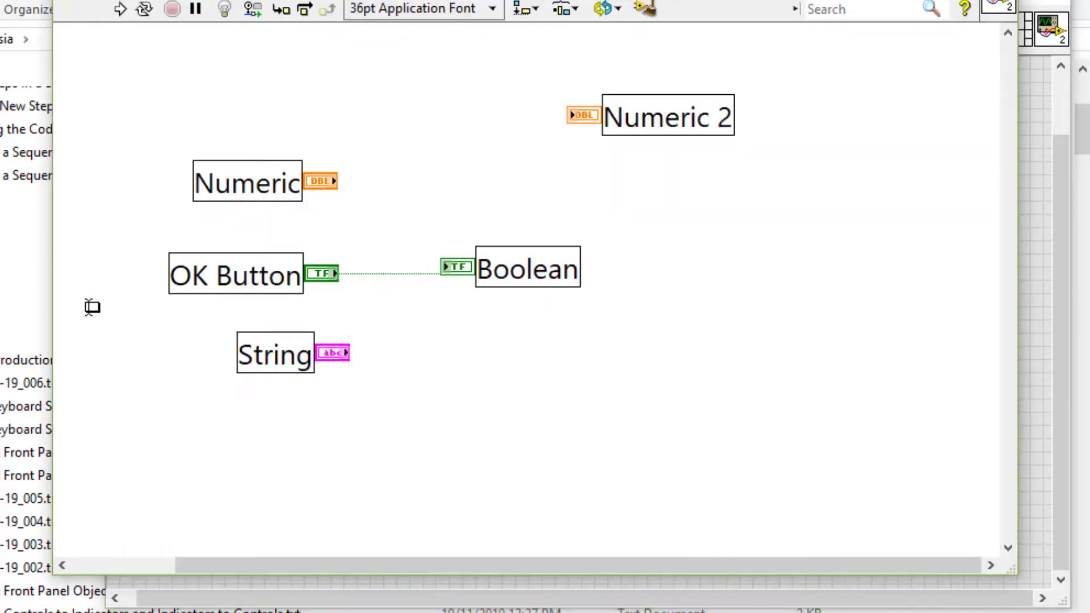
pyautogui.click(287, 281)
pyautogui.rightClick(620, 204)
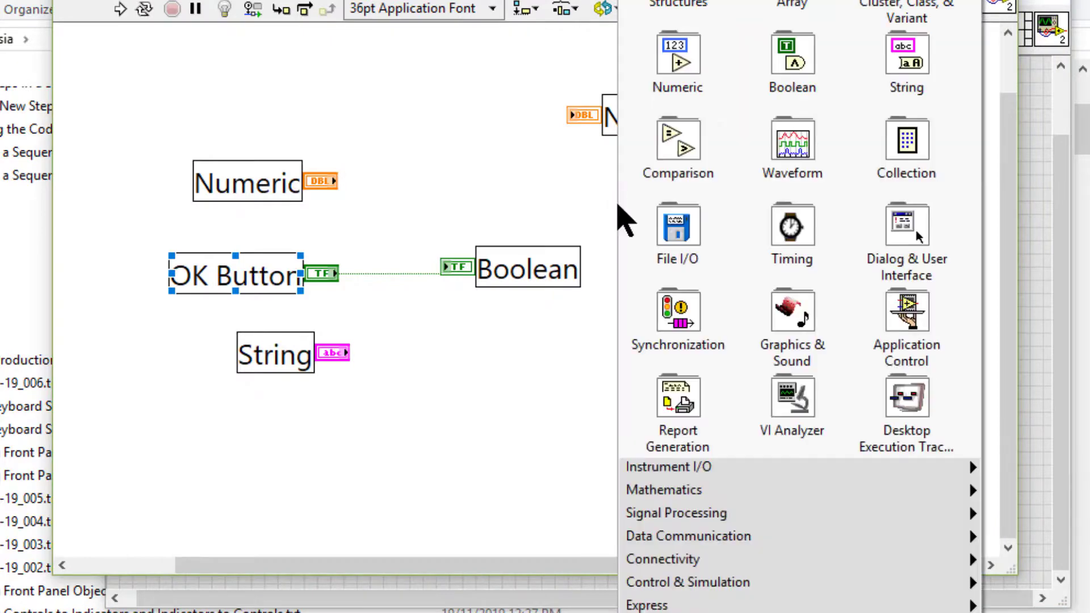
pyautogui.moveTo(688, 7)
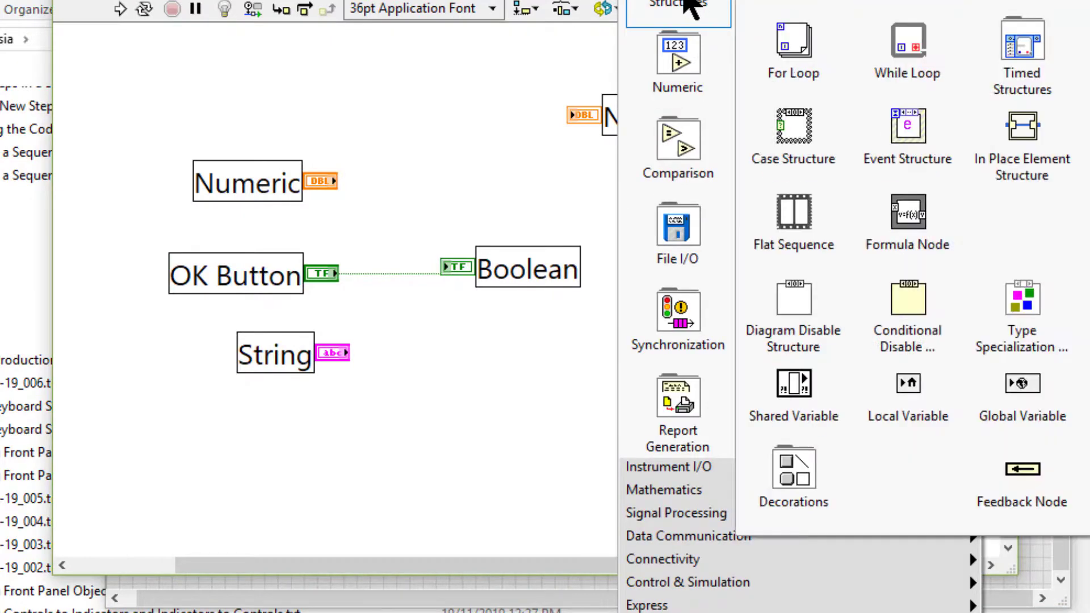
pyautogui.click(897, 143)
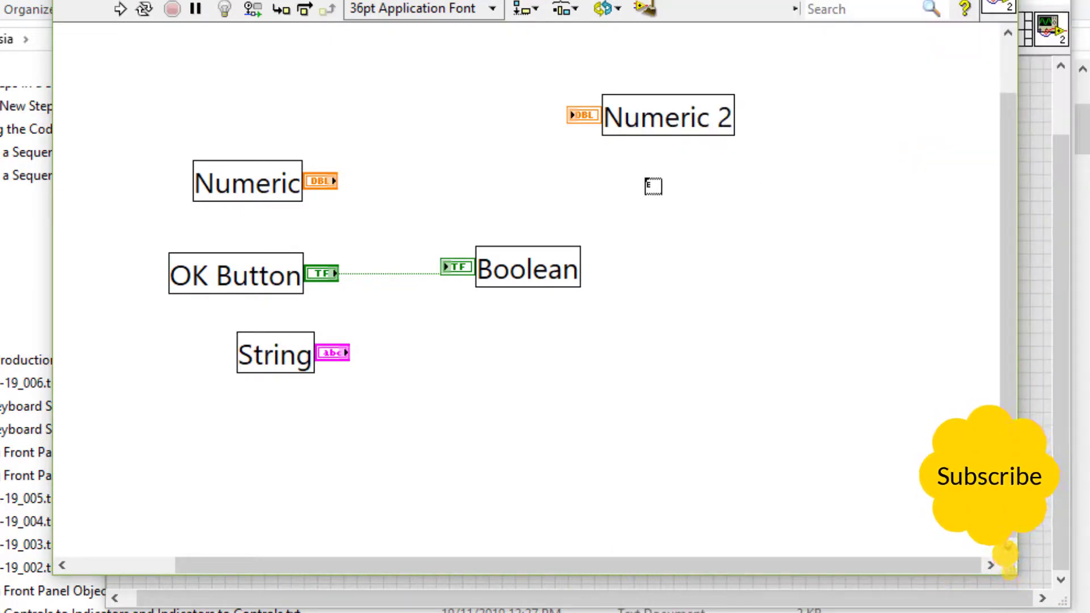
pyautogui.moveTo(653, 186); pyautogui.dragTo(903, 394)
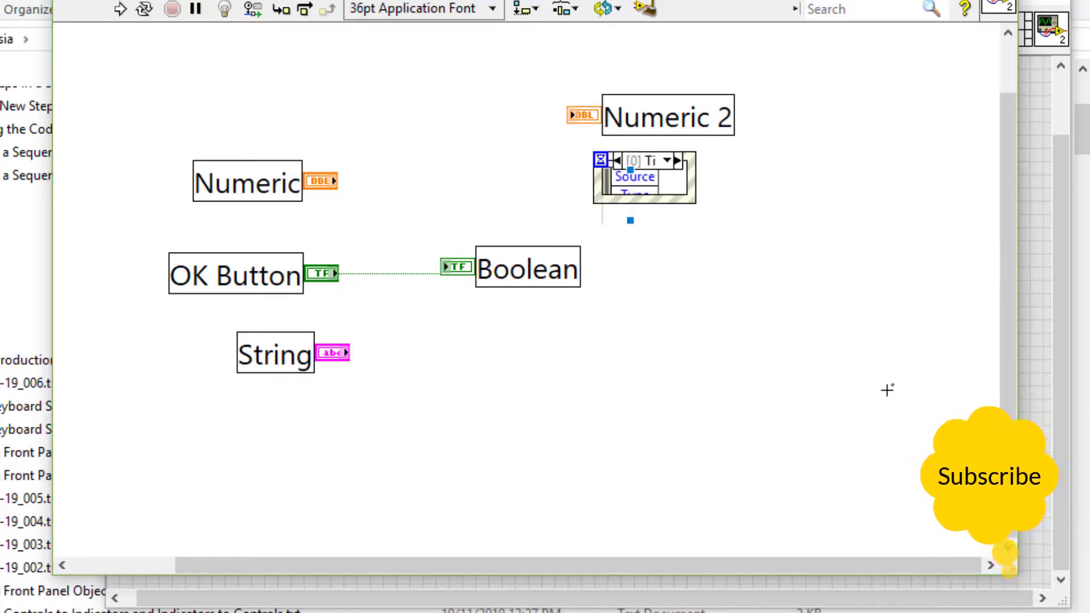
pyautogui.click(690, 195)
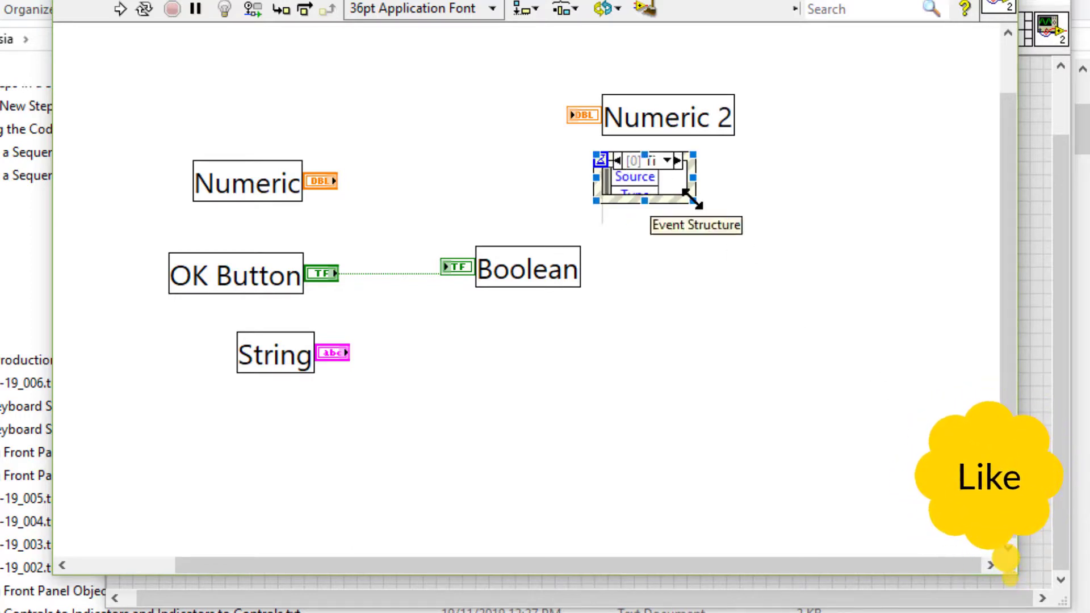
pyautogui.moveTo(694, 198); pyautogui.dragTo(970, 482)
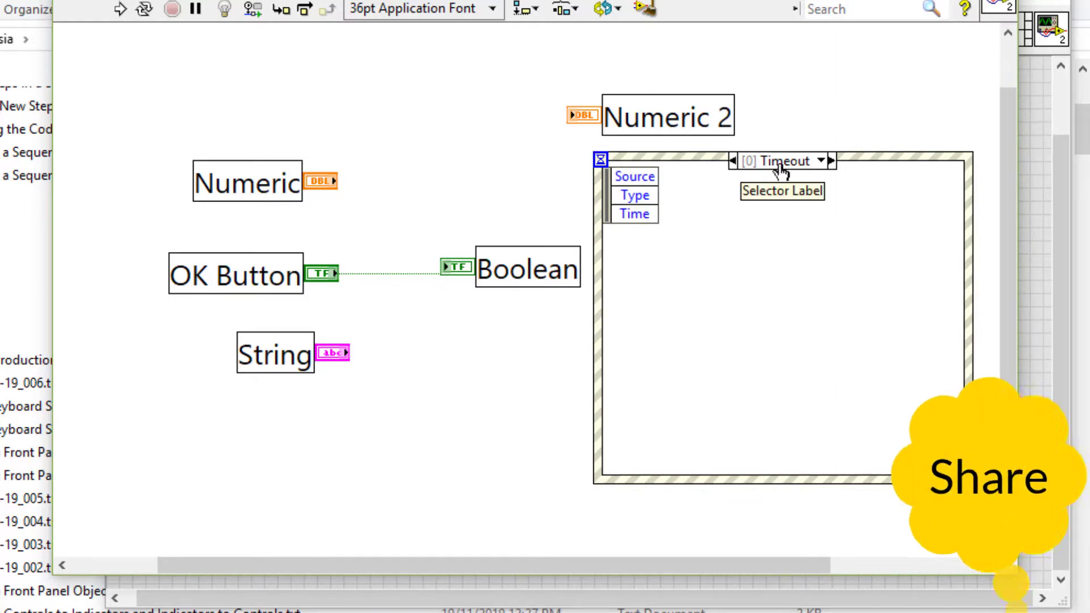
pyautogui.rightClick(780, 168)
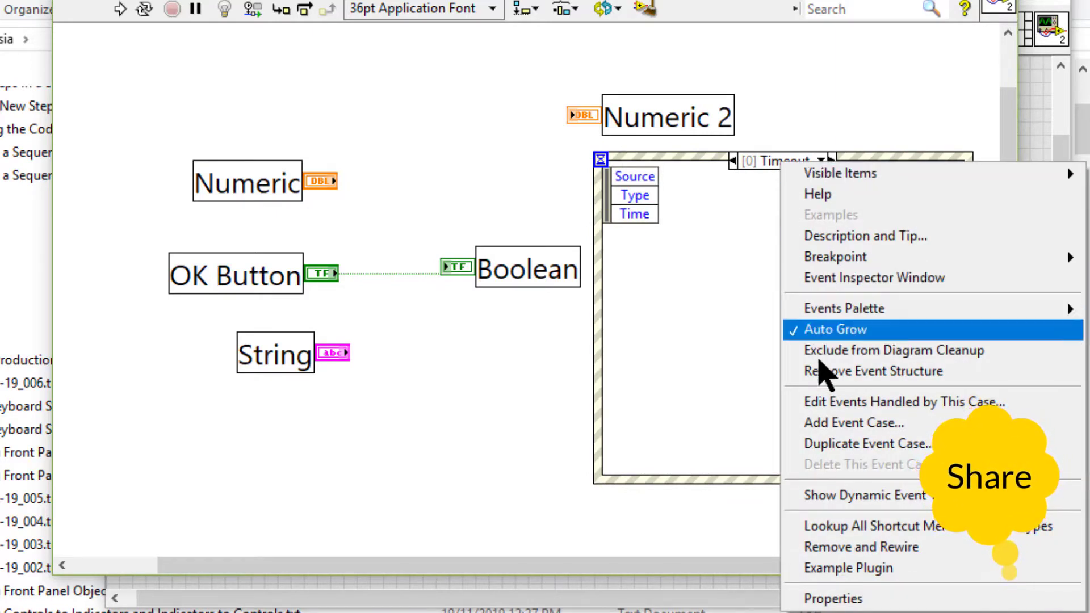
# Step: Add a '[1] OK Button: Key Down' case, with OK Button as source and Key Down as event
pyautogui.click(822, 426)
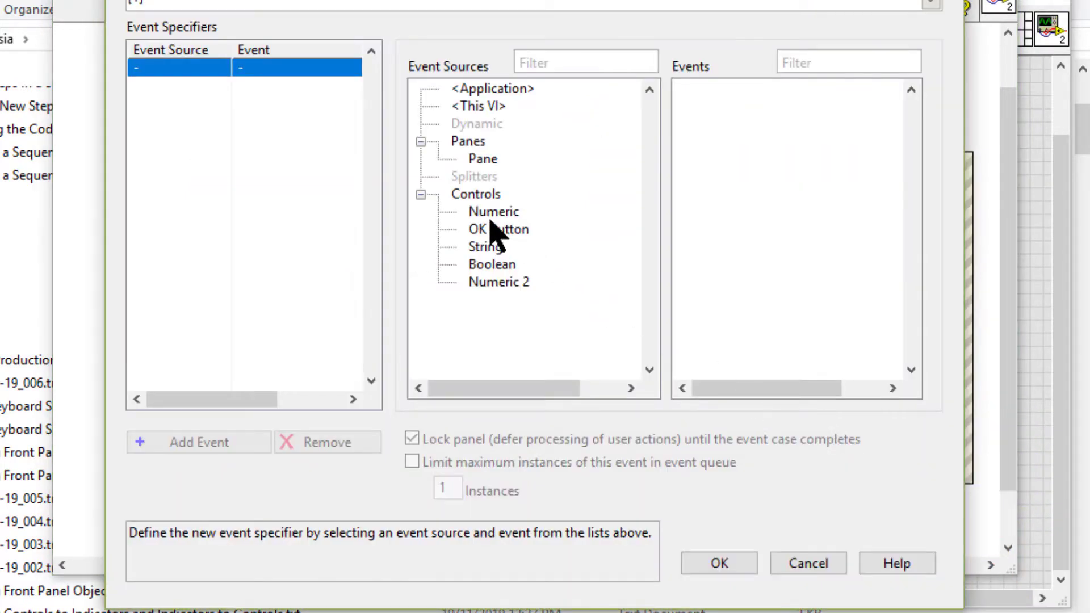
pyautogui.click(492, 231)
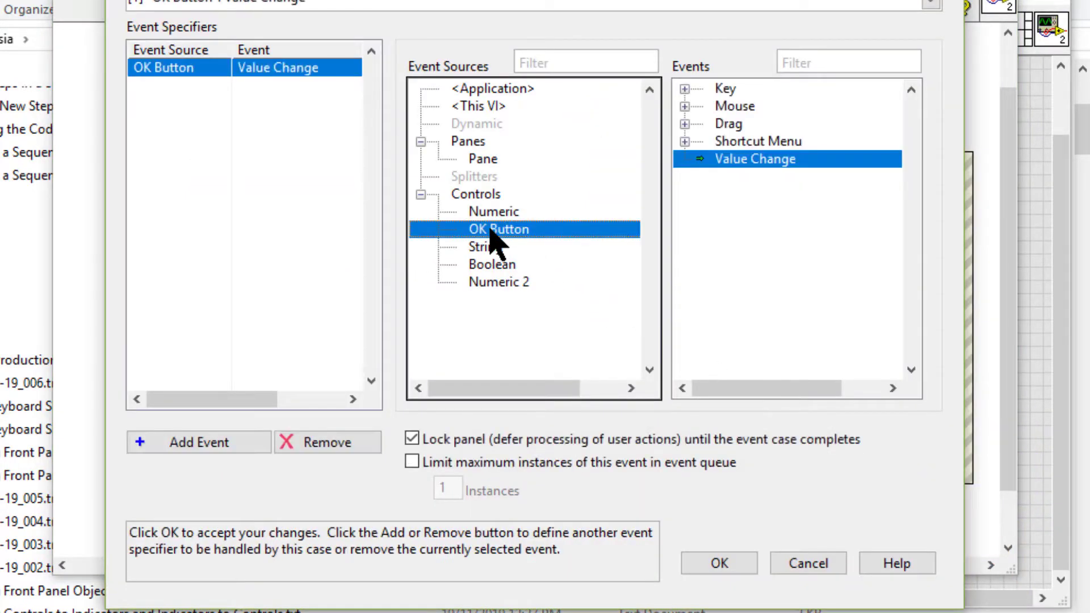
pyautogui.click(685, 89)
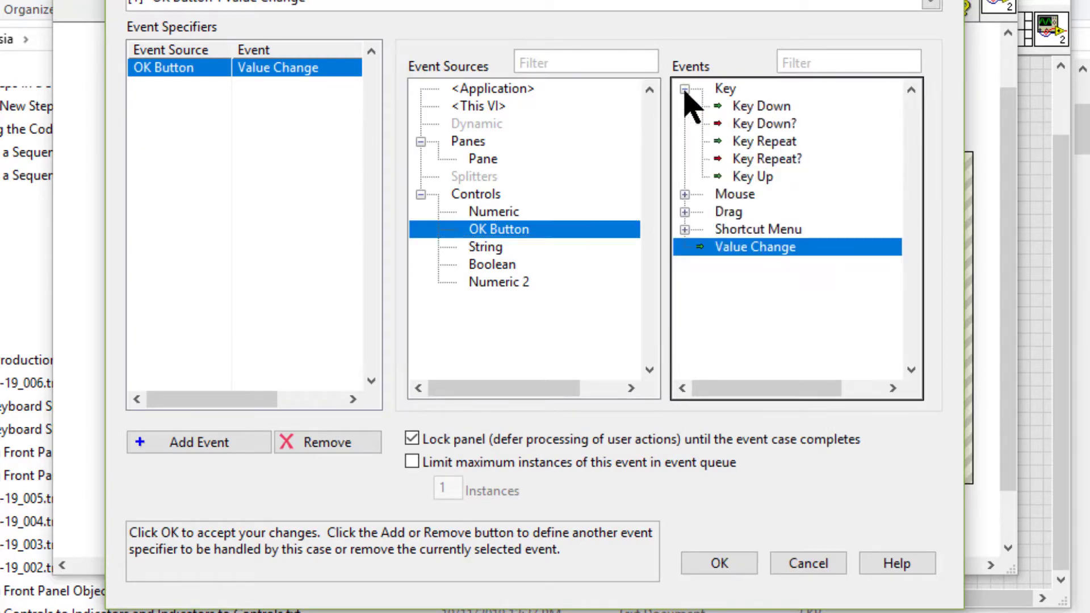
pyautogui.click(741, 107)
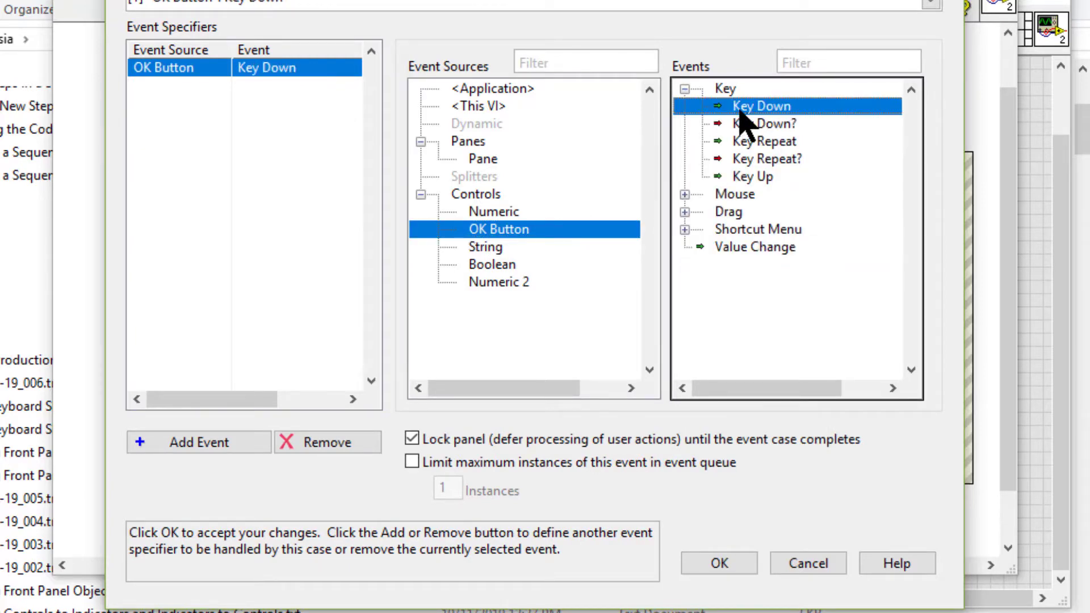
pyautogui.click(718, 562)
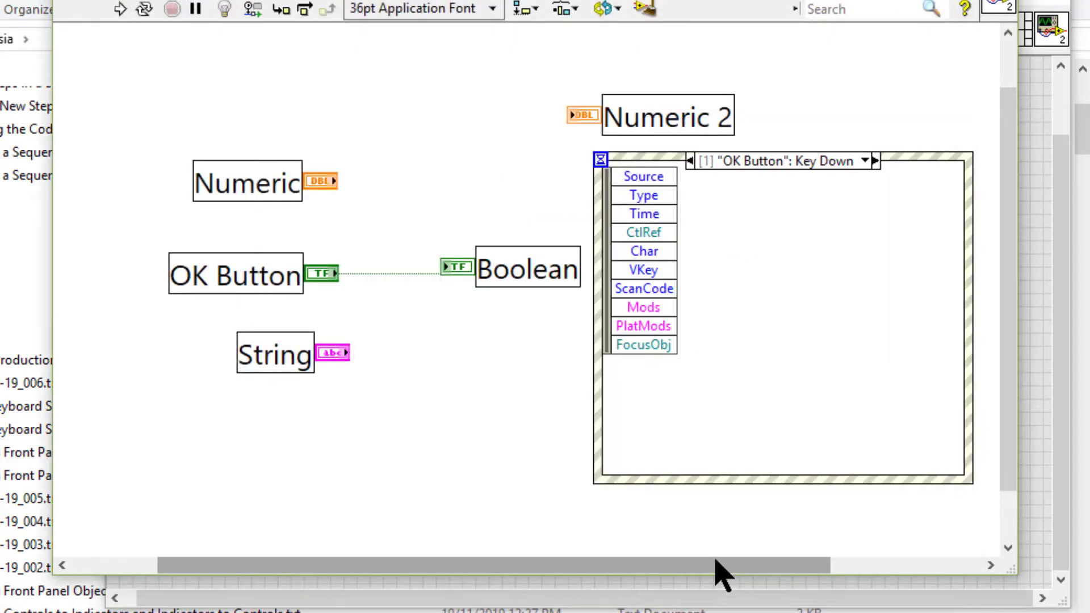
pyautogui.click(735, 344)
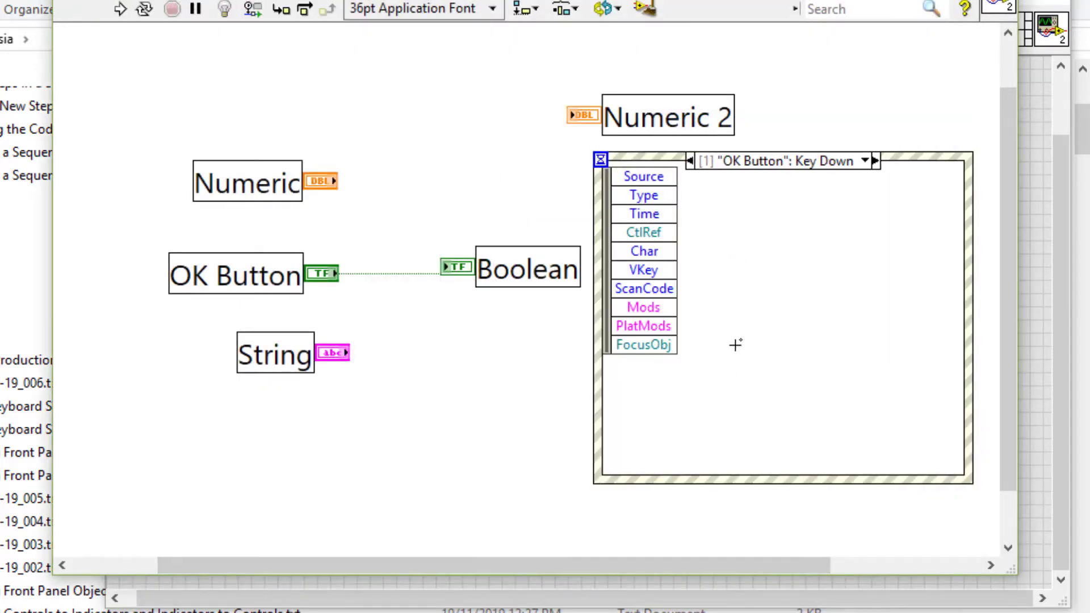